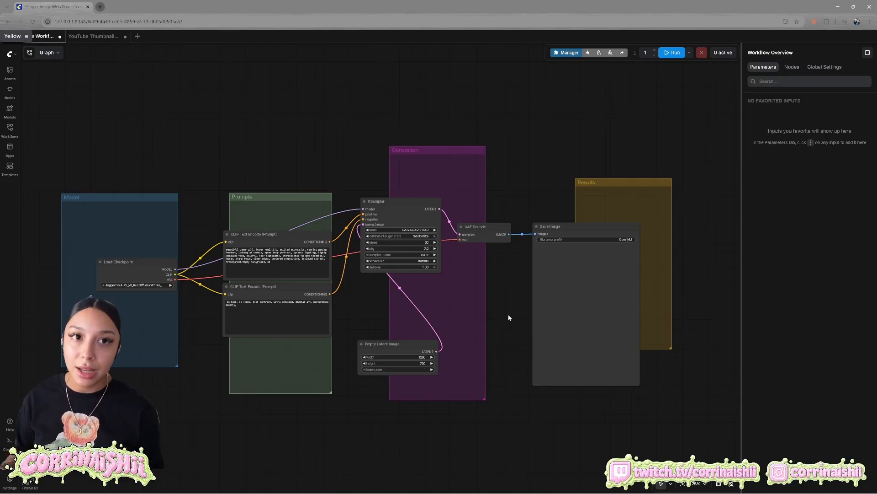
Examine the existing image workflow's Model, Prompts, Generation and Results groups and the connections between their nodes
{"action": "left_click_drag", "start_coordinate": [235, 98], "coordinate": [319, 55]}
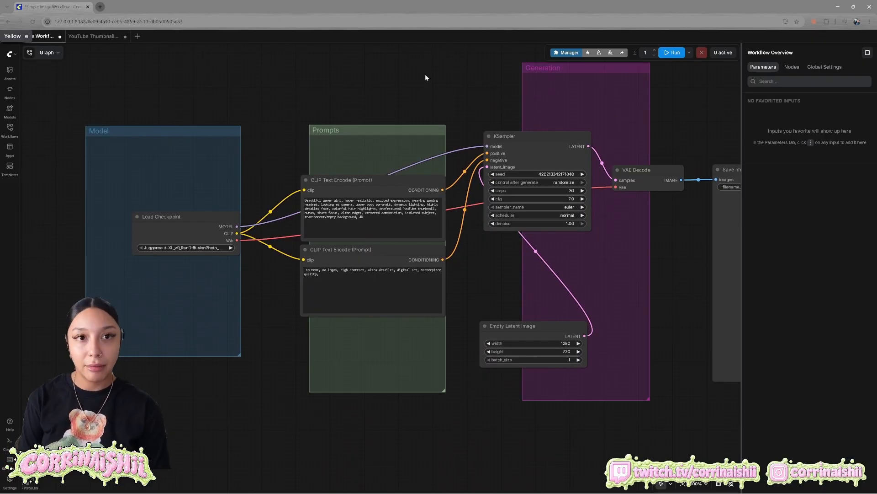
{"action": "left_click_drag", "start_coordinate": [425, 75], "coordinate": [378, 90]}
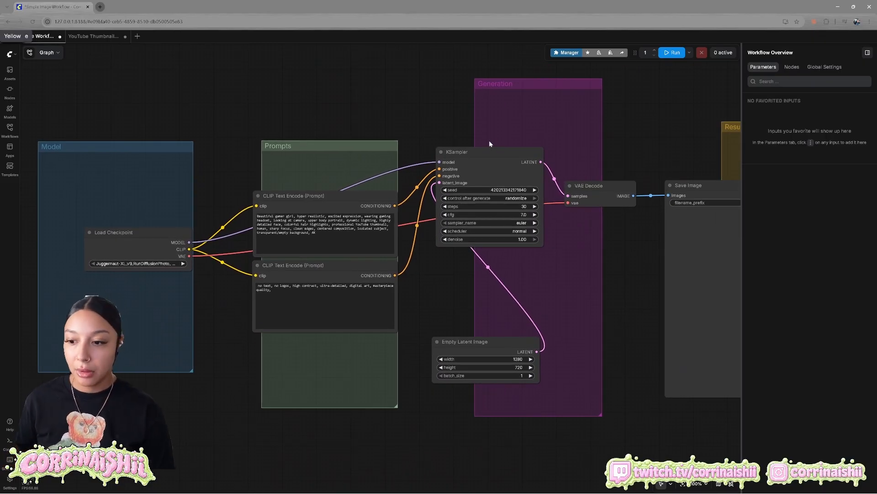
{"action": "left_click_drag", "start_coordinate": [364, 101], "coordinate": [387, 90]}
{"action": "left_click_drag", "start_coordinate": [212, 122], "coordinate": [179, 132]}
{"action": "left_click_drag", "start_coordinate": [306, 115], "coordinate": [202, 101]}
{"action": "left_click_drag", "start_coordinate": [569, 97], "coordinate": [561, 107]}
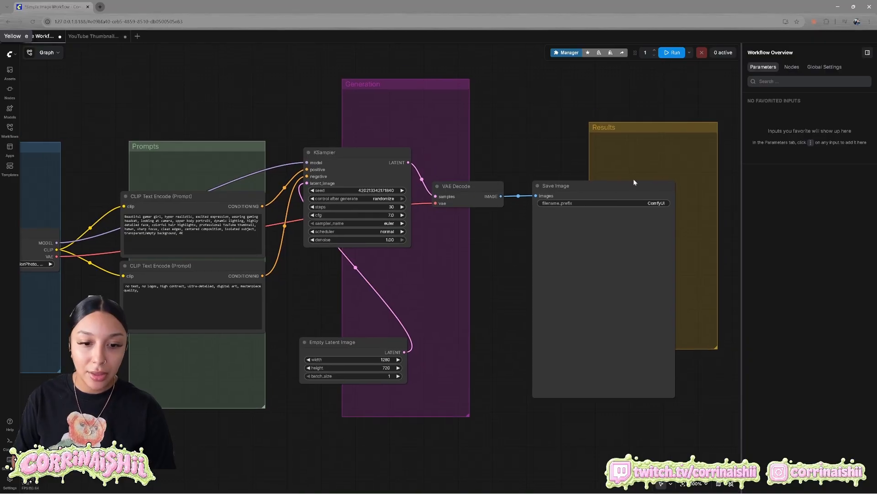
{"action": "left_click_drag", "start_coordinate": [551, 155], "coordinate": [444, 134]}
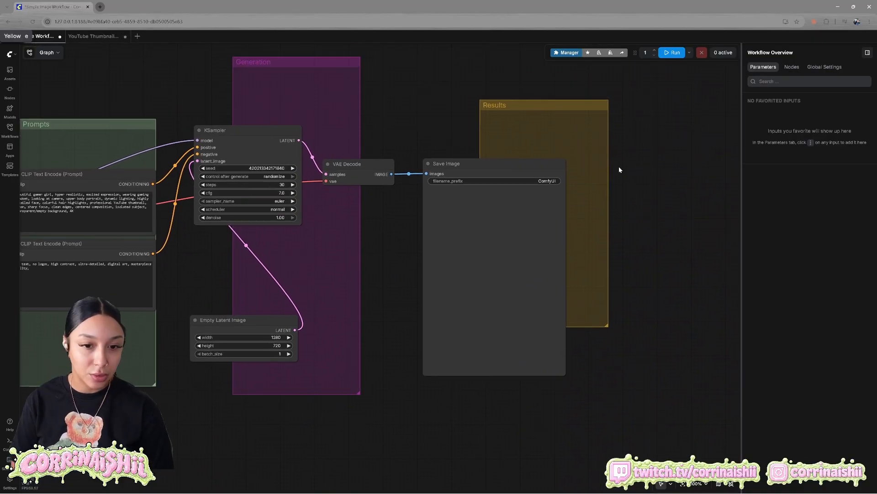
{"action": "scroll", "coordinate": [481, 186], "scroll_direction": "down", "scroll_amount": 7}
{"action": "left_click_drag", "start_coordinate": [401, 240], "coordinate": [484, 247]}
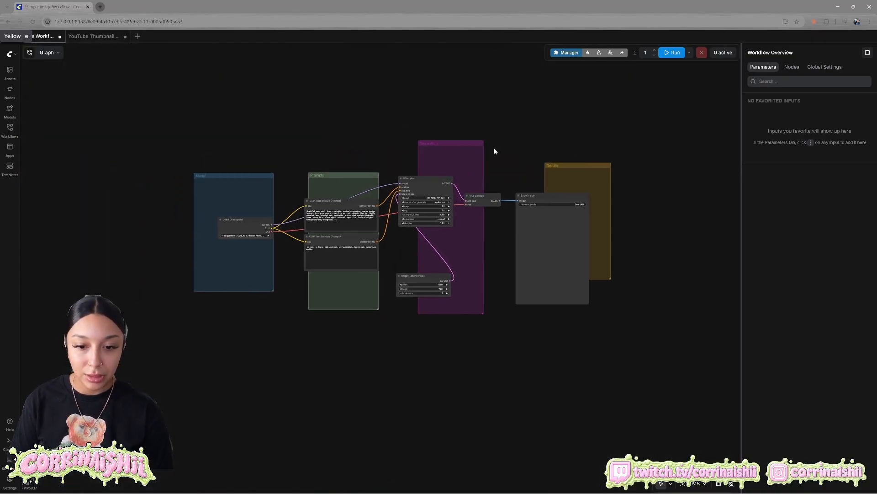
{"action": "scroll", "coordinate": [478, 158], "scroll_direction": "up", "scroll_amount": 9}
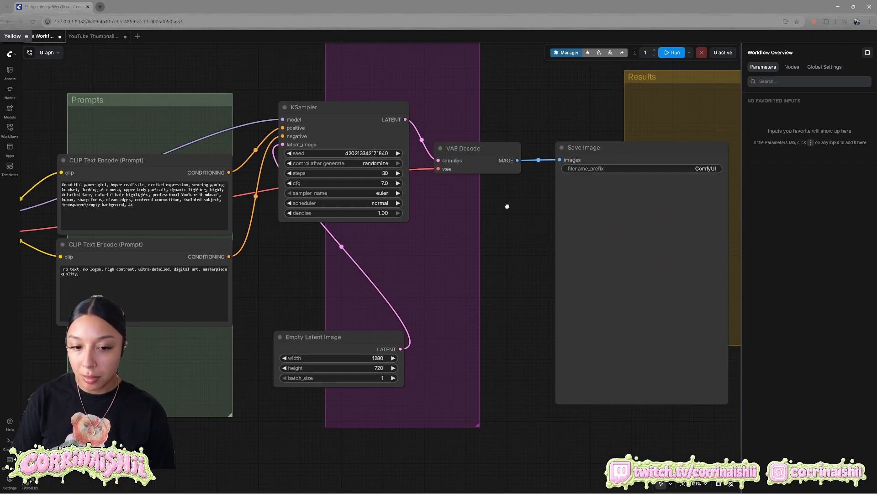
{"action": "left_click_drag", "start_coordinate": [505, 204], "coordinate": [566, 235]}
{"action": "left_click_drag", "start_coordinate": [383, 267], "coordinate": [399, 236]}
{"action": "scroll", "coordinate": [577, 251], "scroll_direction": "down", "scroll_amount": 3}
{"action": "left_click_drag", "start_coordinate": [554, 230], "coordinate": [528, 247]}
{"action": "scroll", "coordinate": [518, 227], "scroll_direction": "down", "scroll_amount": 1}
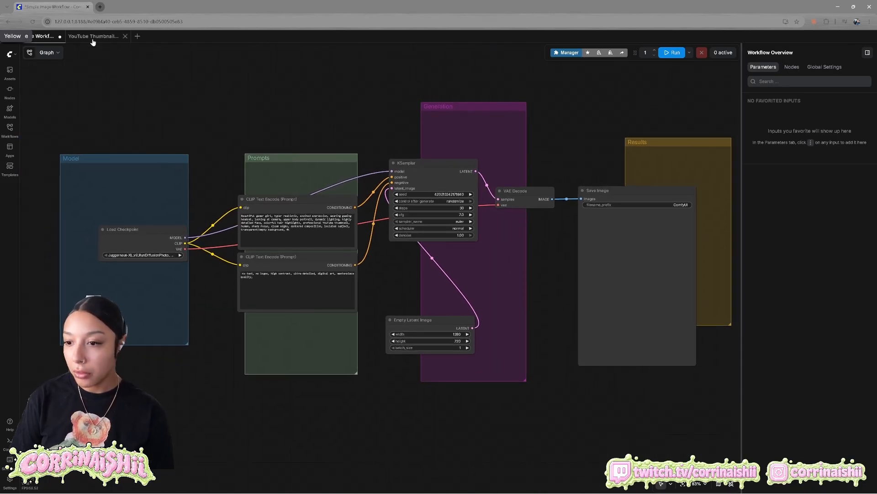
Create a new blank workflow
{"action": "left_click", "coordinate": [143, 40]}
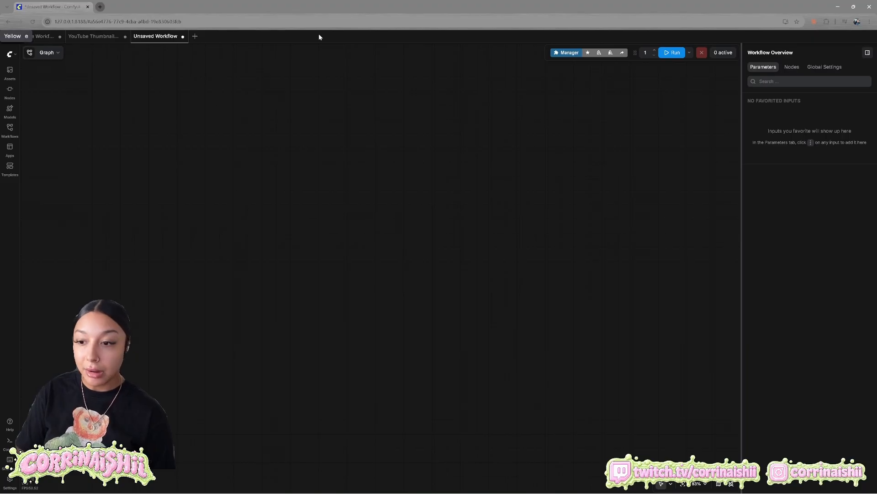
{"action": "right_click", "coordinate": [75, 185]}
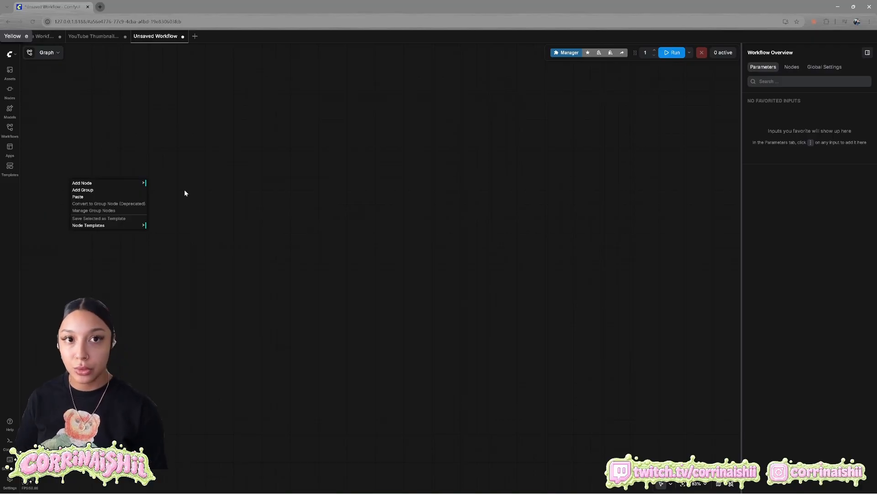
{"action": "scroll", "coordinate": [164, 267], "scroll_direction": "up", "scroll_amount": 3}
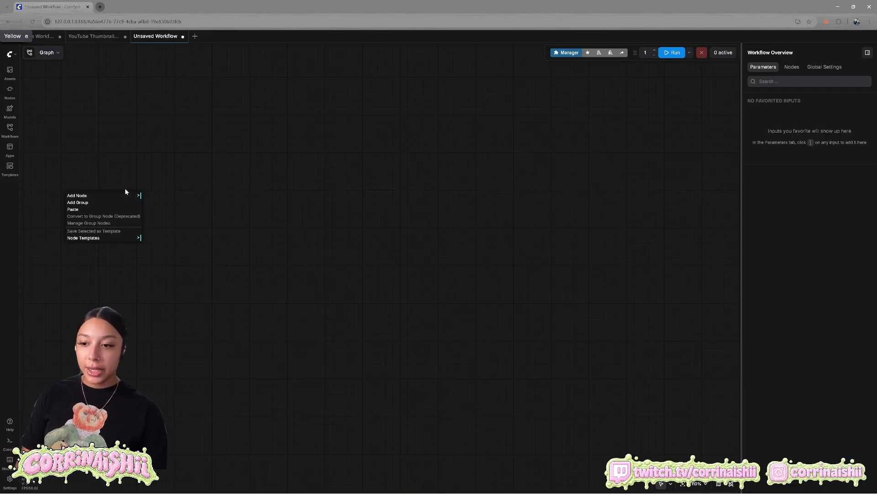
{"action": "right_click", "coordinate": [105, 180]}
{"action": "right_click", "coordinate": [76, 194]}
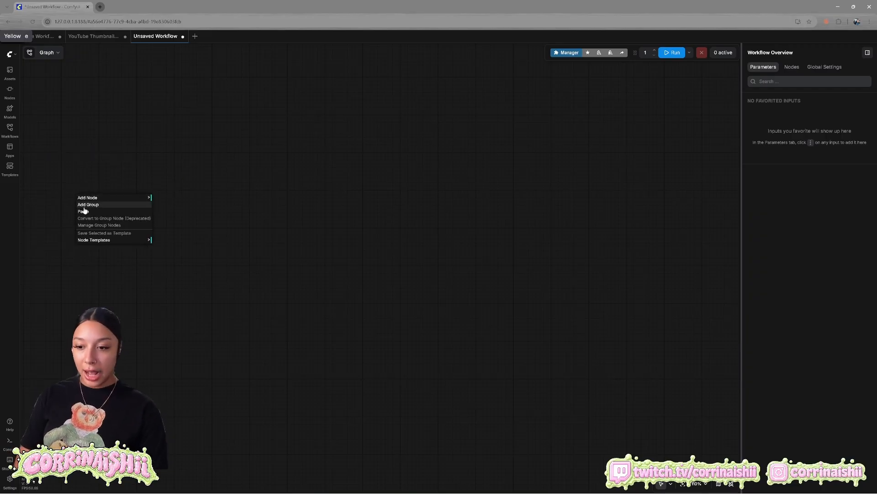
{"action": "left_click", "coordinate": [111, 199]}
{"action": "left_click", "coordinate": [52, 102]}
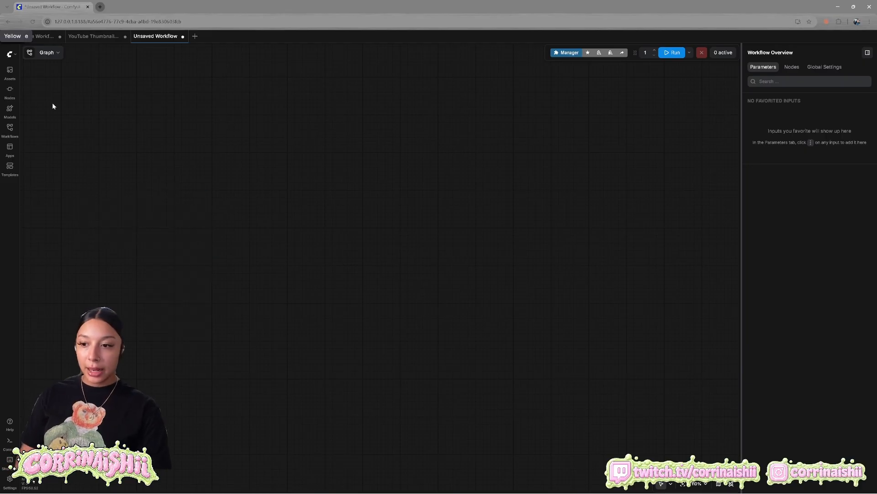
Look through the model library to check which models are installed under checkpoints, then close the library
{"action": "left_click", "coordinate": [11, 94]}
{"action": "left_click", "coordinate": [12, 118]}
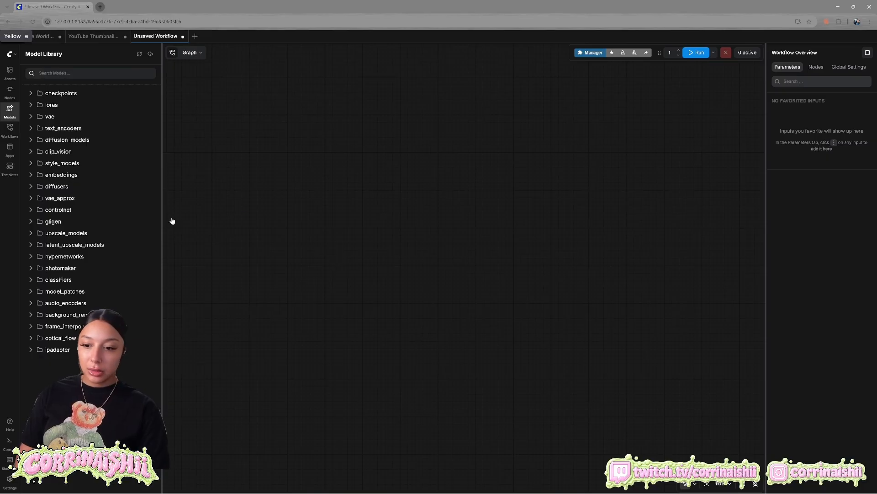
{"action": "right_click", "coordinate": [172, 221]}
{"action": "left_click", "coordinate": [9, 110]}
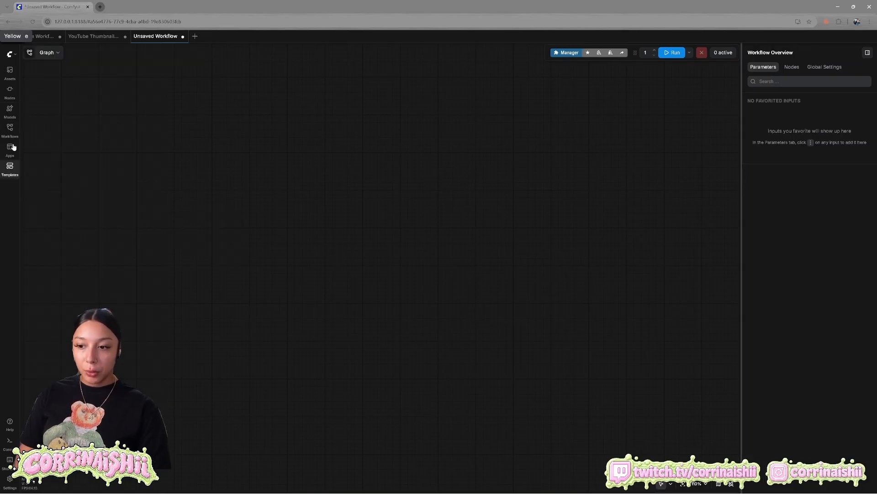
{"action": "left_click", "coordinate": [9, 109]}
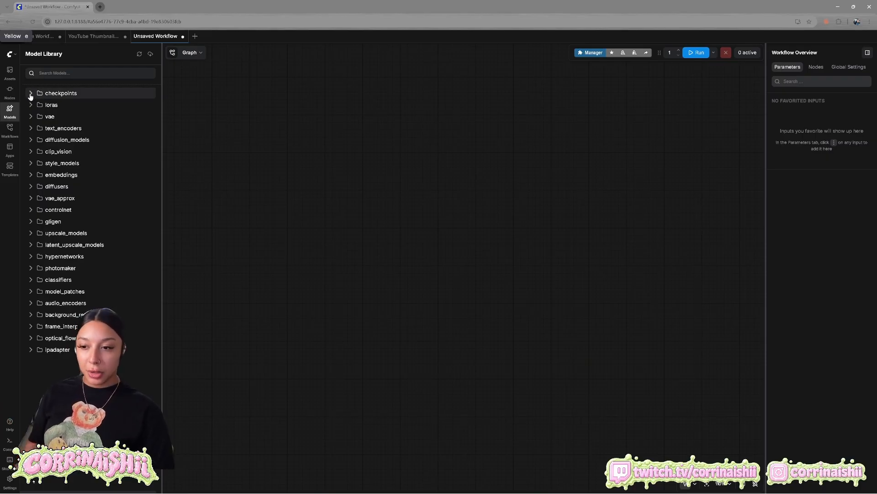
{"action": "left_click", "coordinate": [30, 95]}
{"action": "mouse_move", "coordinate": [119, 125]}
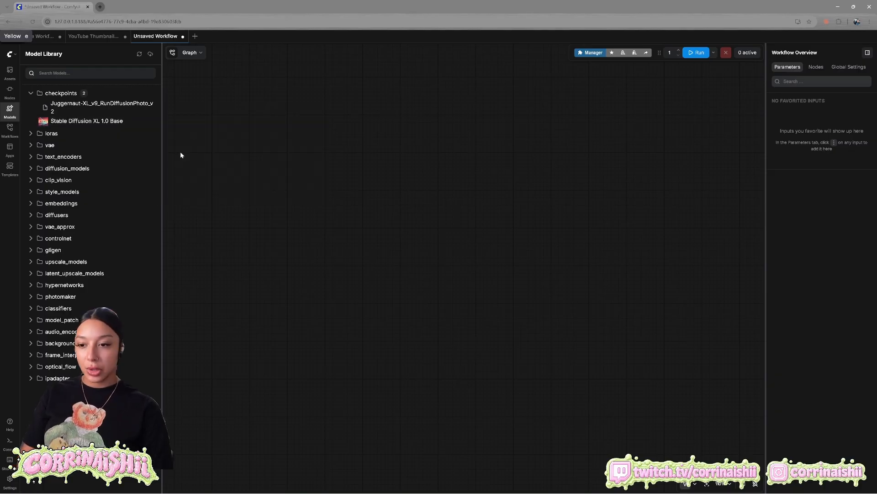
{"action": "left_click", "coordinate": [9, 110]}
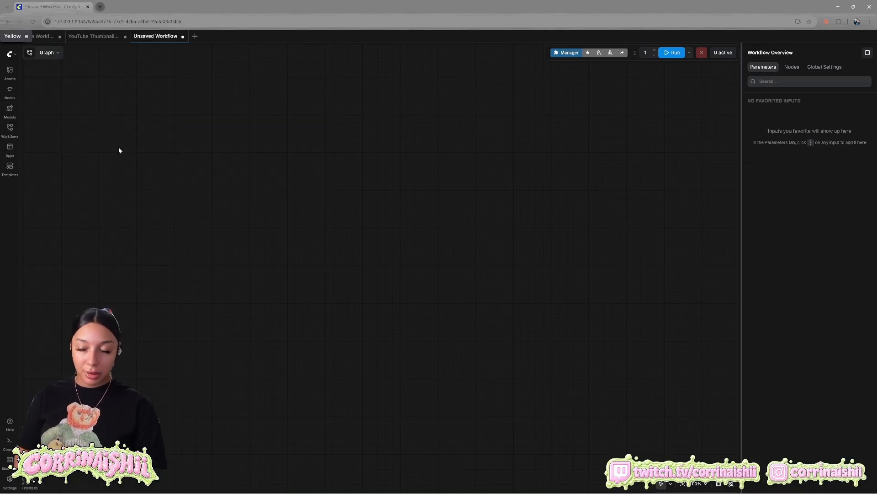
Add a Load Checkpoint loader node and place it at the left side of the blank workflow canvas
{"action": "right_click", "coordinate": [67, 209]}
{"action": "left_click", "coordinate": [83, 210]}
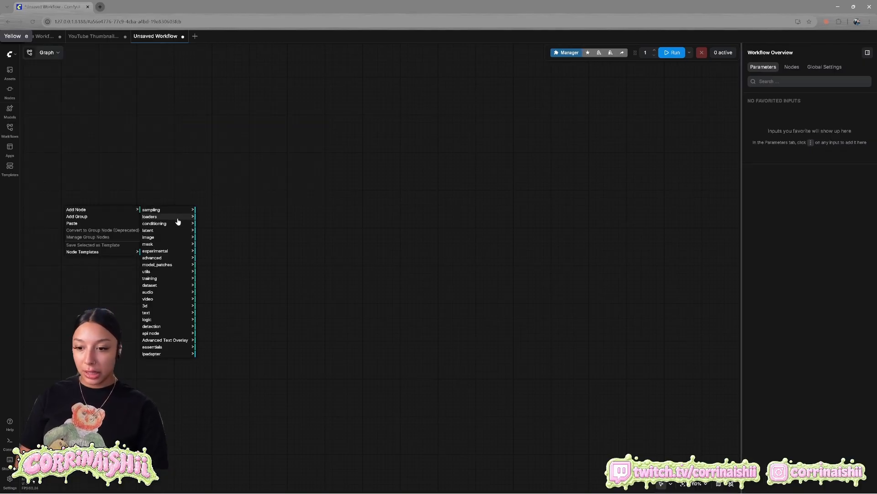
{"action": "left_click", "coordinate": [157, 217]}
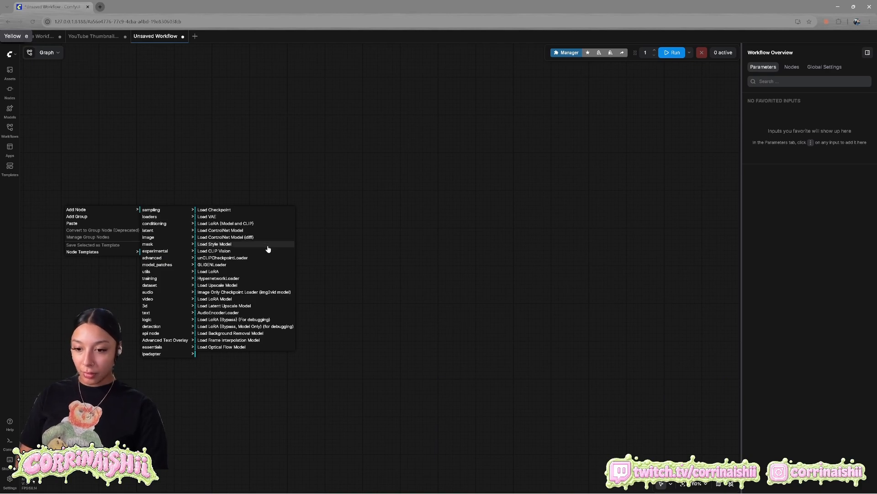
{"action": "left_click", "coordinate": [262, 209]}
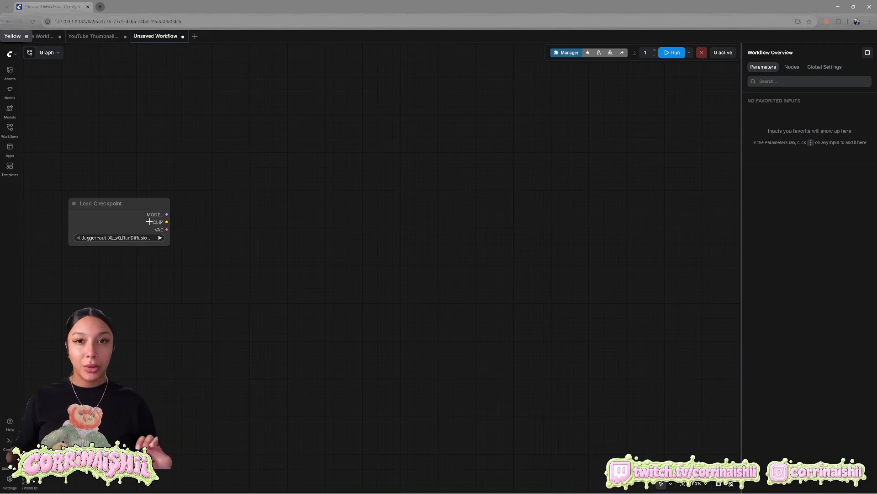
{"action": "left_click_drag", "start_coordinate": [108, 206], "coordinate": [82, 210]}
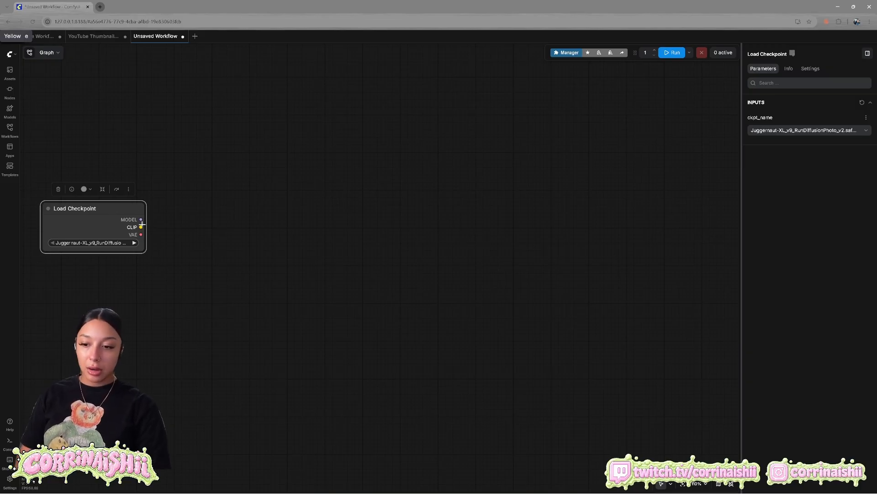
Browse the nodes that accept the Load Checkpoint node's MODEL output without adding any
{"action": "left_click_drag", "start_coordinate": [140, 226], "coordinate": [223, 153]}
{"action": "scroll", "coordinate": [442, 290], "scroll_direction": "down", "scroll_amount": 4}
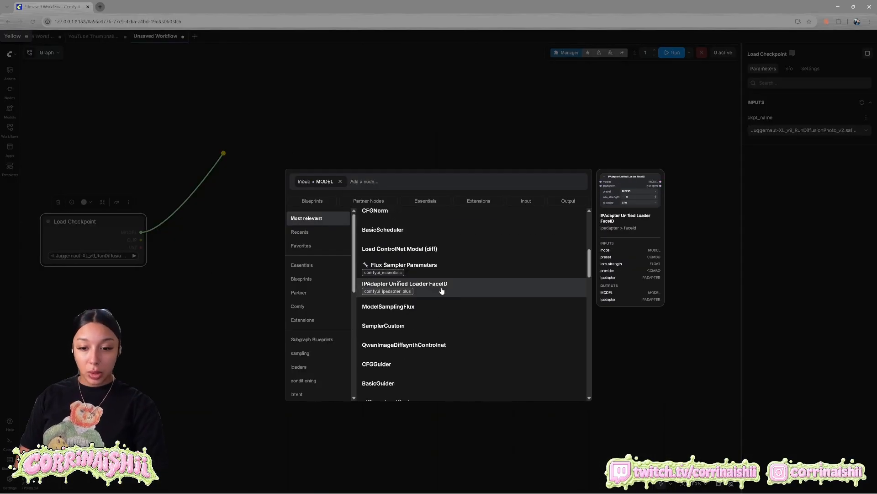
{"action": "scroll", "coordinate": [442, 290], "scroll_direction": "up", "scroll_amount": 4}
{"action": "scroll", "coordinate": [457, 295], "scroll_direction": "down", "scroll_amount": 1}
{"action": "left_click", "coordinate": [537, 163]}
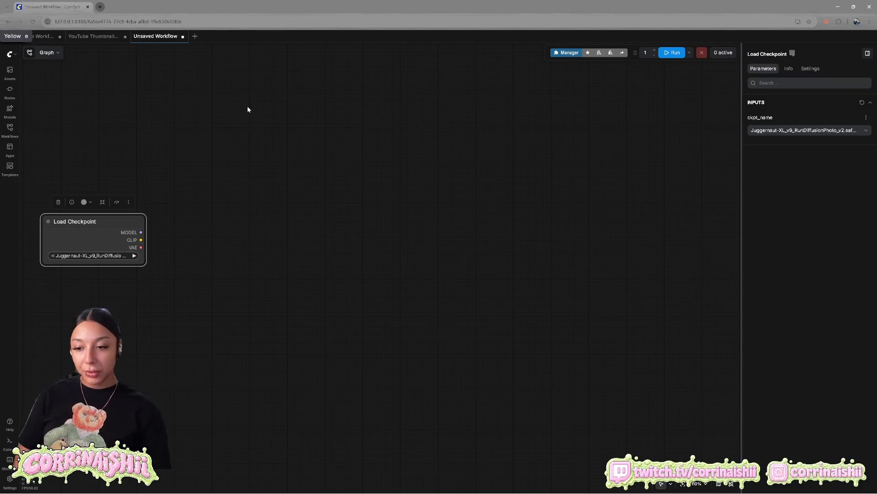
Add a CLIP Text Encode (Prompt) conditioning node and place it above and to the right of the Load Checkpoint node
{"action": "right_click", "coordinate": [211, 167]}
{"action": "left_click", "coordinate": [247, 167]}
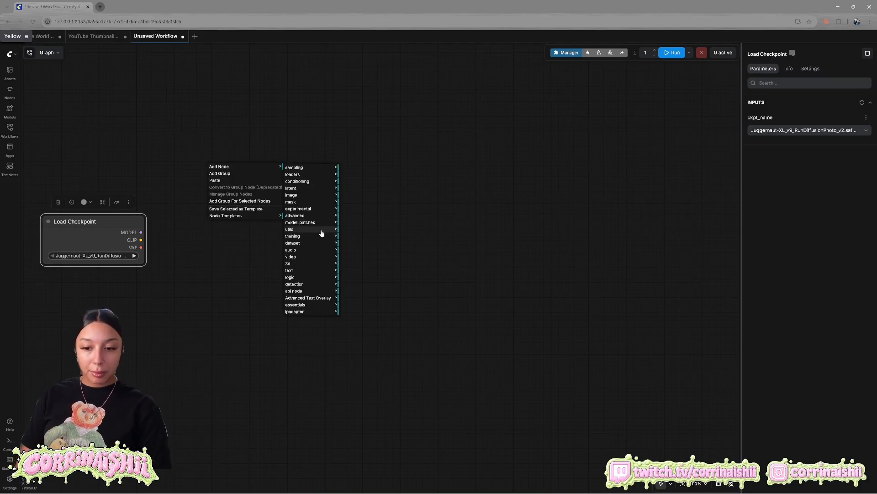
{"action": "left_click", "coordinate": [314, 185]}
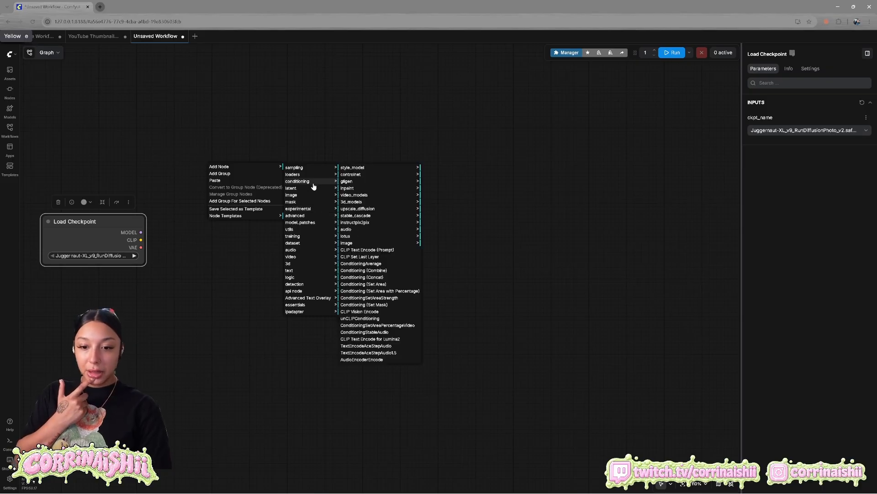
{"action": "left_click", "coordinate": [384, 251]}
{"action": "left_click_drag", "start_coordinate": [291, 161], "coordinate": [283, 139]}
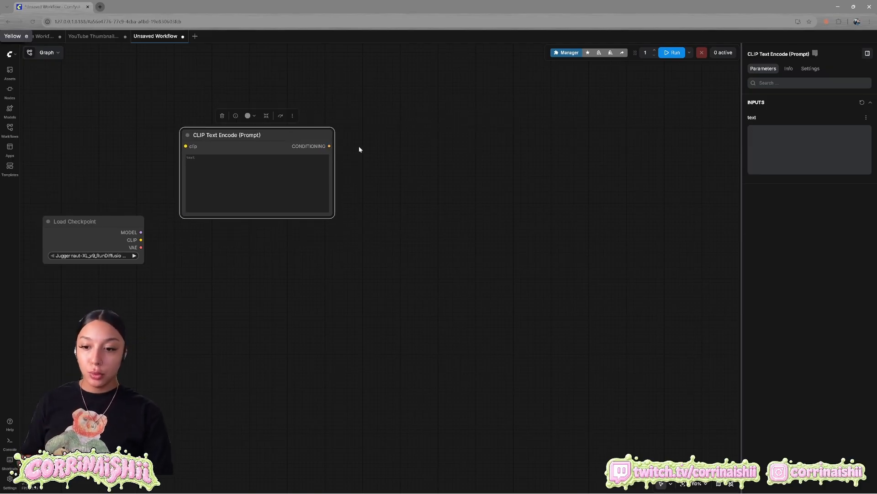
{"action": "left_click_drag", "start_coordinate": [272, 138], "coordinate": [265, 135]}
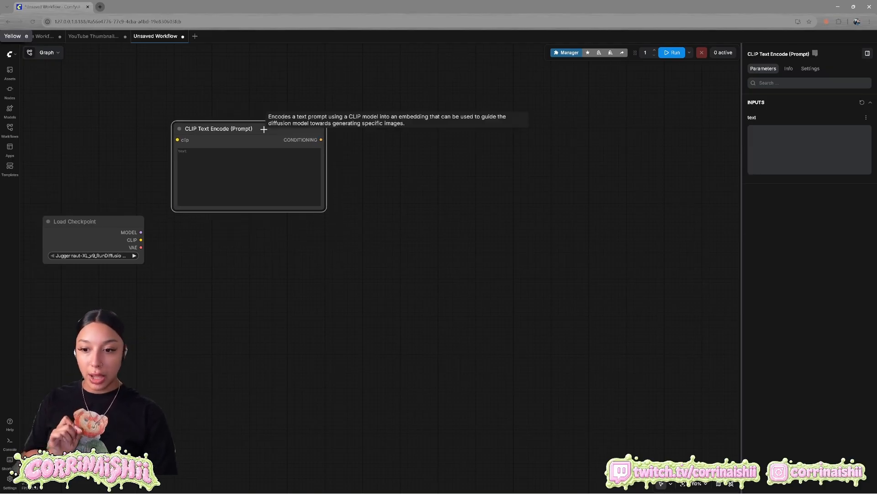
Add a second CLIP Text Encode (Prompt) node and line it up directly below the first one
{"action": "right_click", "coordinate": [182, 250]}
{"action": "left_click", "coordinate": [193, 249]}
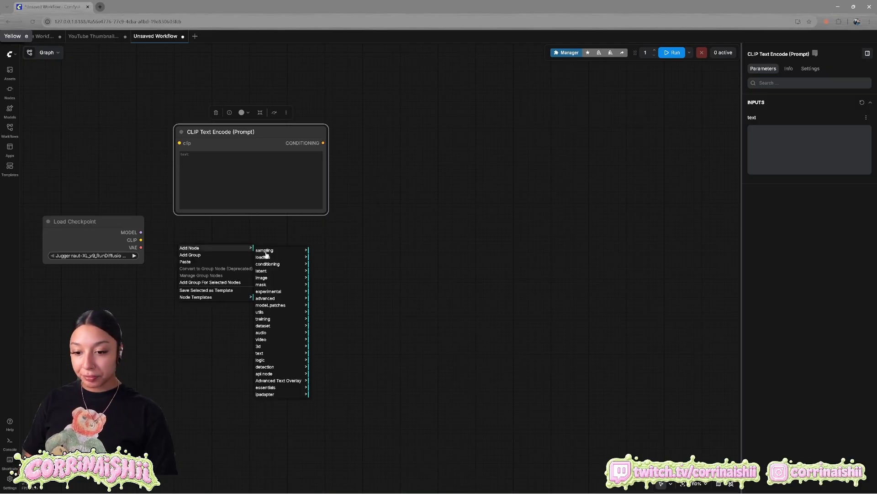
{"action": "left_click", "coordinate": [268, 263]}
{"action": "left_click", "coordinate": [364, 333]}
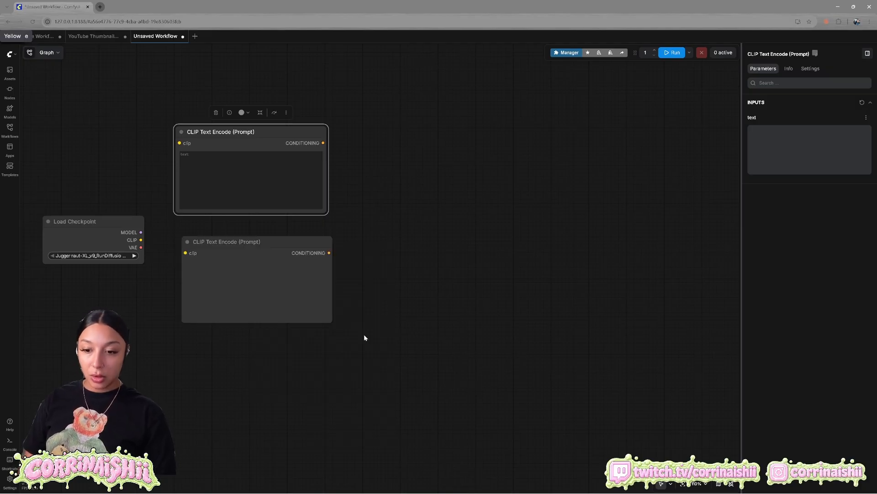
{"action": "left_click_drag", "start_coordinate": [270, 247], "coordinate": [270, 247]}
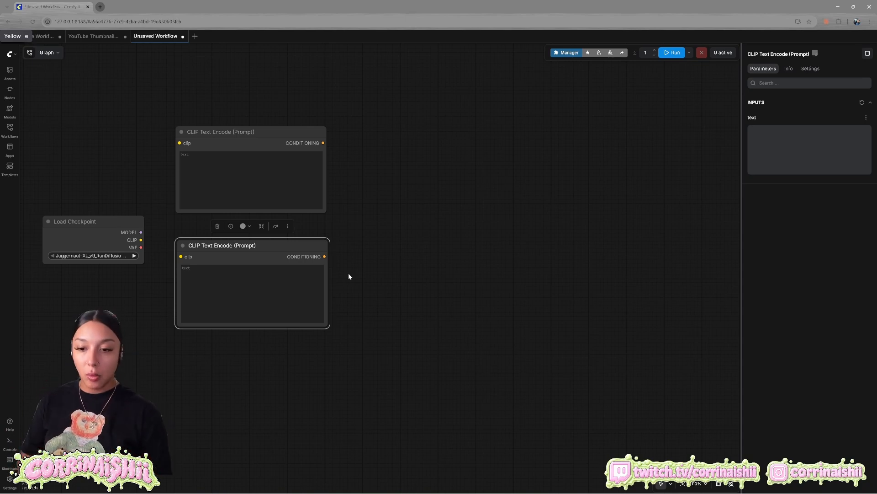
Add an Empty Latent Image node and position it beneath the lower CLIP Text Encode node
{"action": "scroll", "coordinate": [353, 273], "scroll_direction": "down", "scroll_amount": 2}
{"action": "right_click", "coordinate": [274, 311]}
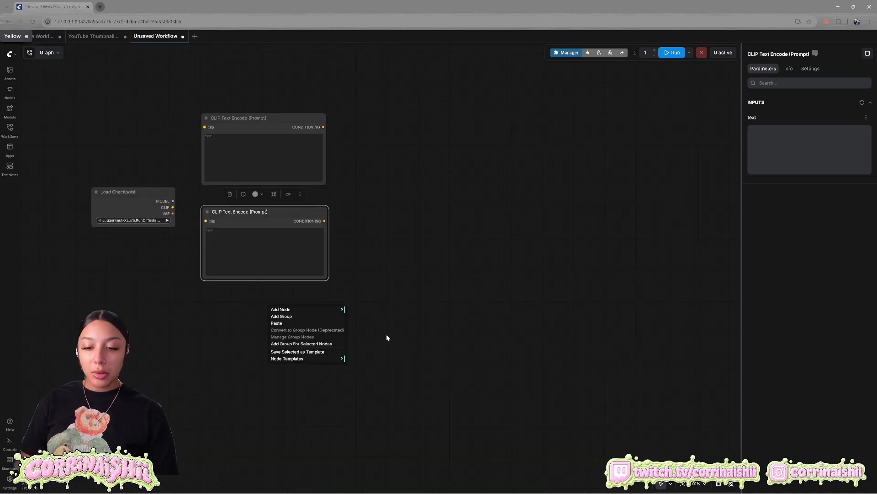
{"action": "left_click", "coordinate": [324, 309]}
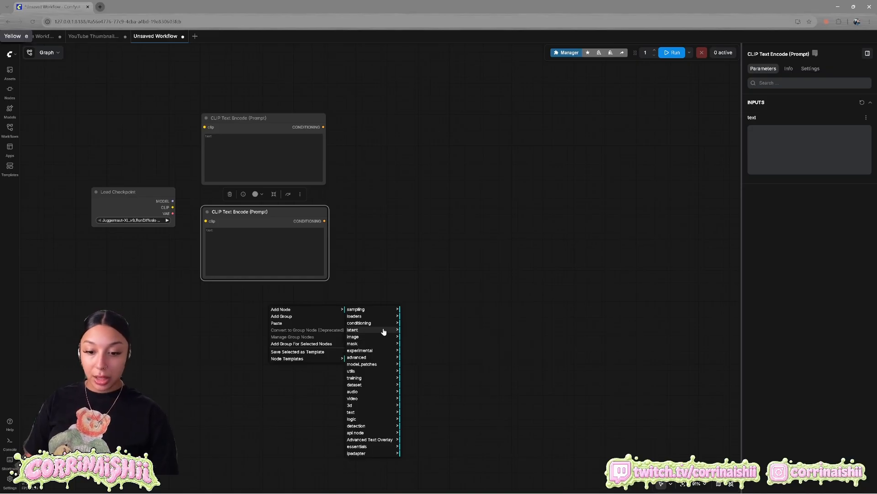
{"action": "left_click", "coordinate": [384, 330]}
{"action": "left_click", "coordinate": [448, 407]}
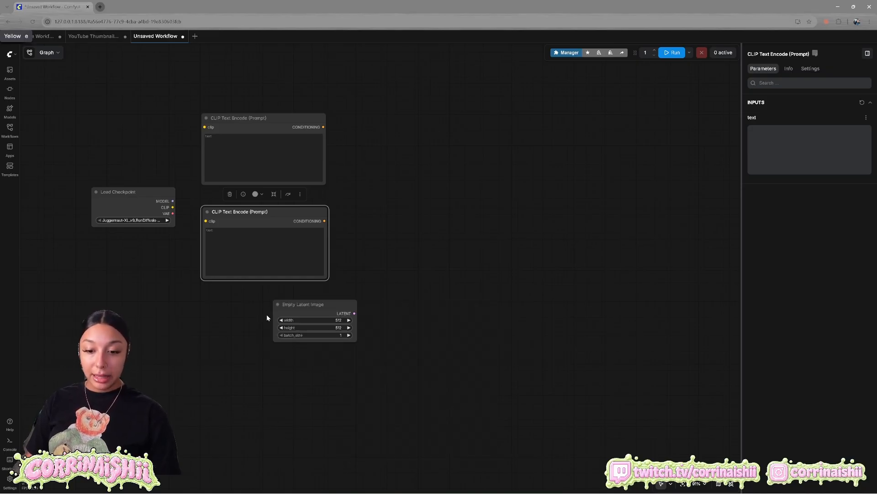
{"action": "left_click_drag", "start_coordinate": [338, 307], "coordinate": [312, 311]}
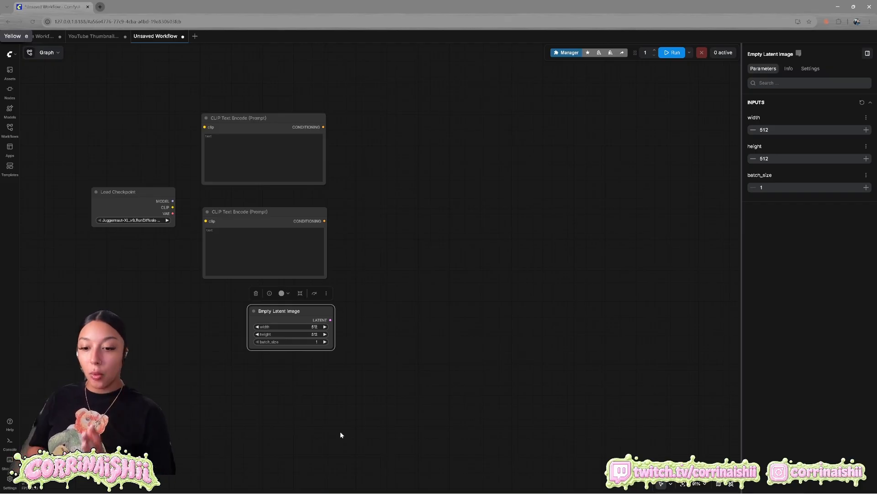
Set the Empty Latent Image node's batch_size to 4
{"action": "left_click", "coordinate": [324, 341]}
{"action": "left_click", "coordinate": [325, 342]}
{"action": "left_click", "coordinate": [325, 341]}
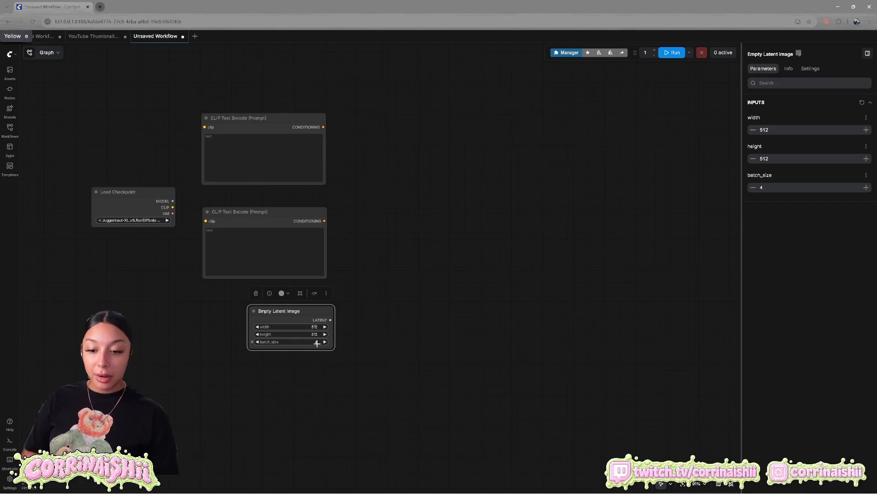
Set the Empty Latent Image node's batch_size to 1 and move the node right, just past the lower CLIP Text Encode node
{"action": "left_click", "coordinate": [317, 342]}
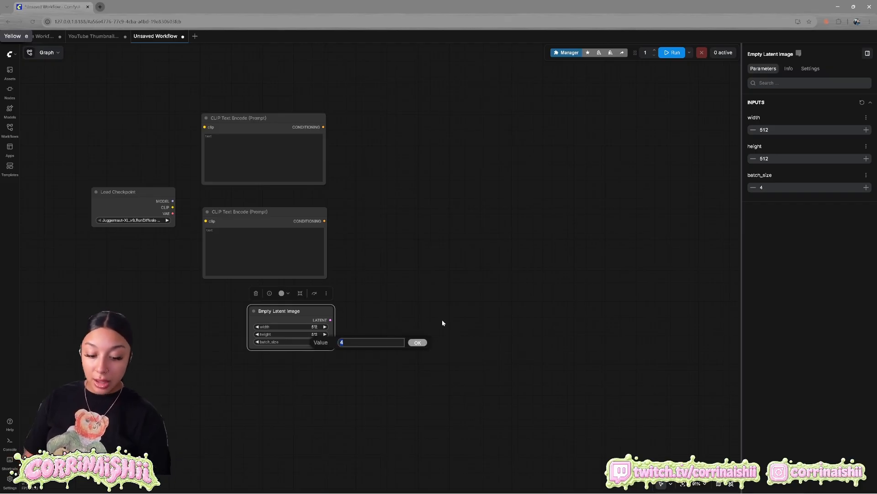
{"action": "type", "text": "1"}
{"action": "key", "text": "Return"}
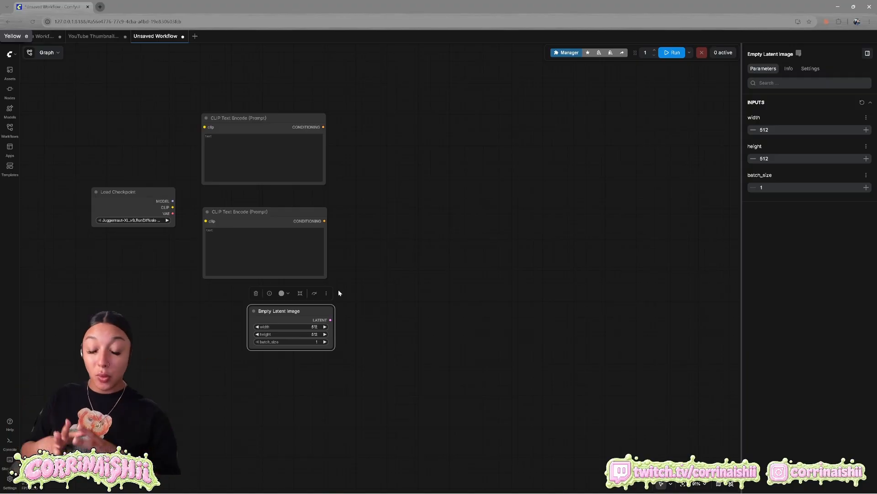
{"action": "left_click_drag", "start_coordinate": [293, 311], "coordinate": [371, 306]}
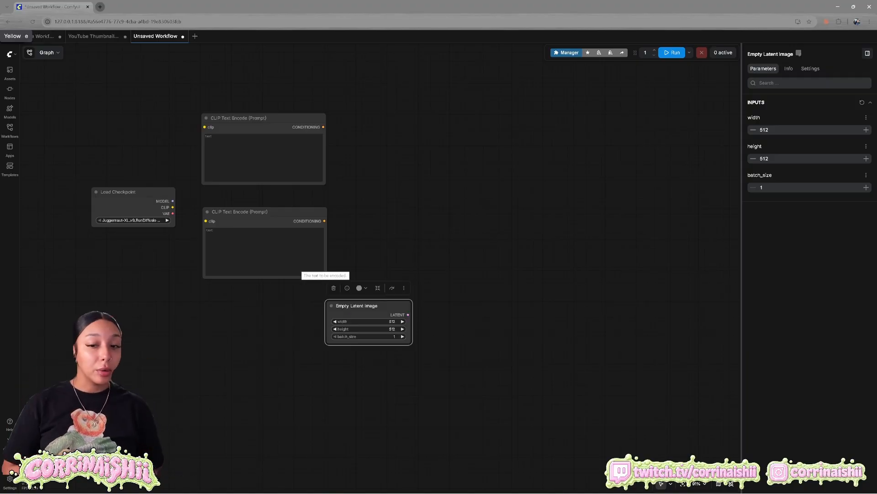
Add a KSampler sampling node to the right of the upper CLIP Text Encode node, above the Empty Latent Image node
{"action": "right_click", "coordinate": [413, 127]}
{"action": "left_click", "coordinate": [420, 123]}
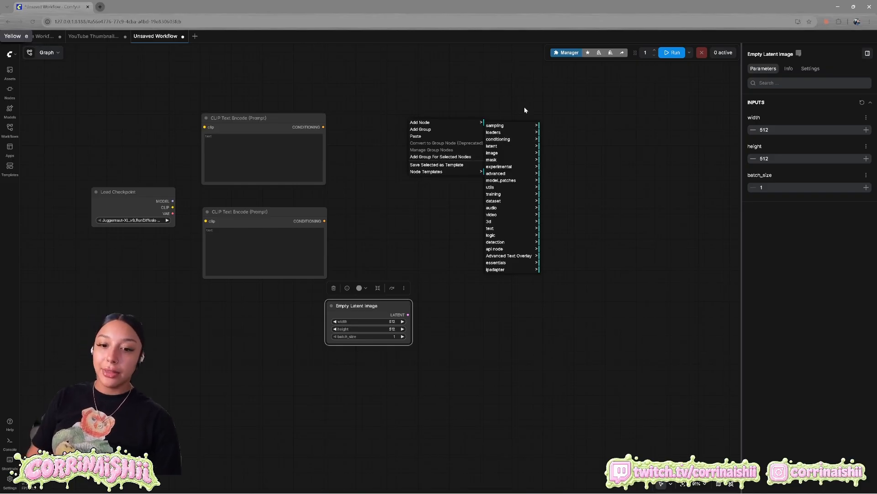
{"action": "left_click", "coordinate": [499, 126]}
{"action": "left_click", "coordinate": [573, 146]}
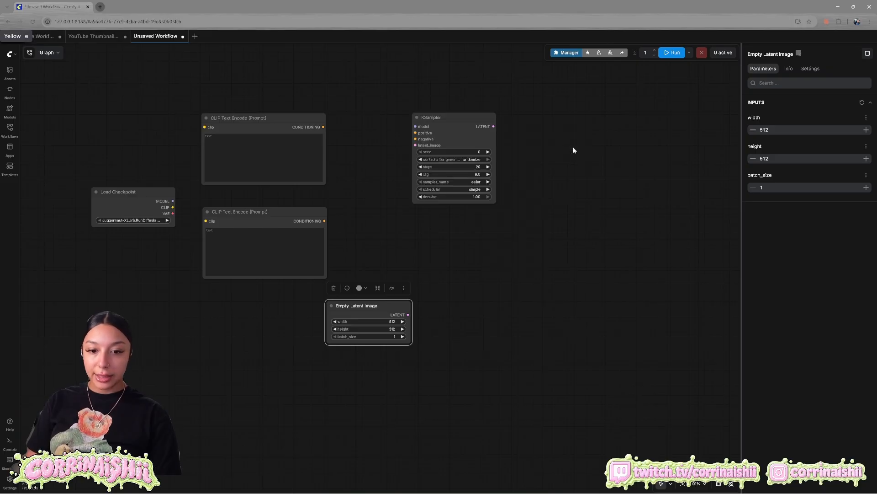
{"action": "left_click_drag", "start_coordinate": [395, 98], "coordinate": [443, 106]}
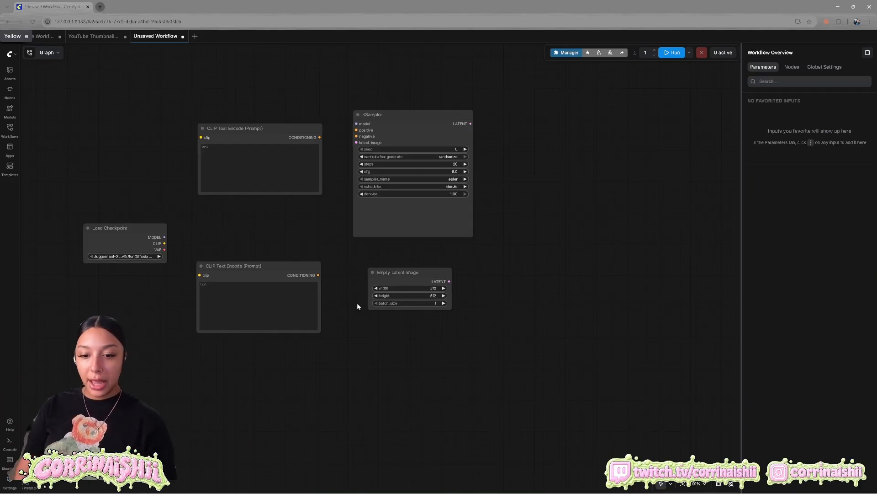
{"action": "left_click", "coordinate": [407, 272]}
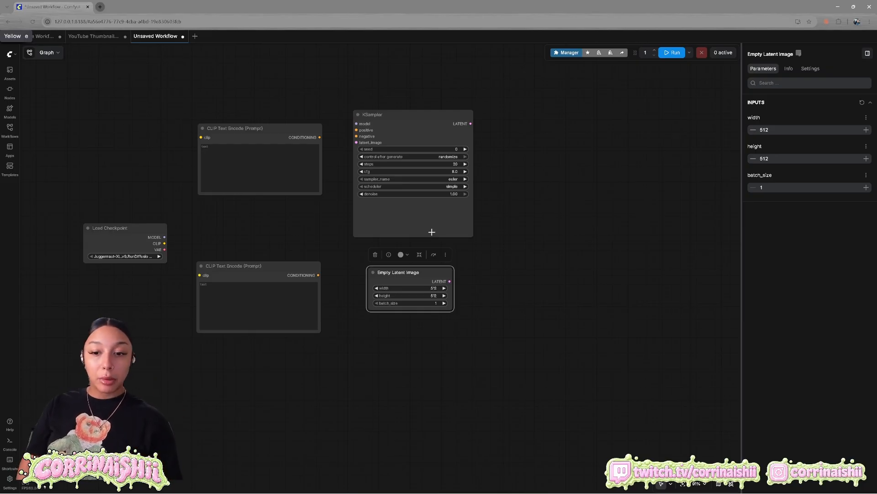
Add a VAE Decode latent node to the right of the KSampler and keep it compact
{"action": "right_click", "coordinate": [517, 181]}
{"action": "left_click", "coordinate": [527, 183]}
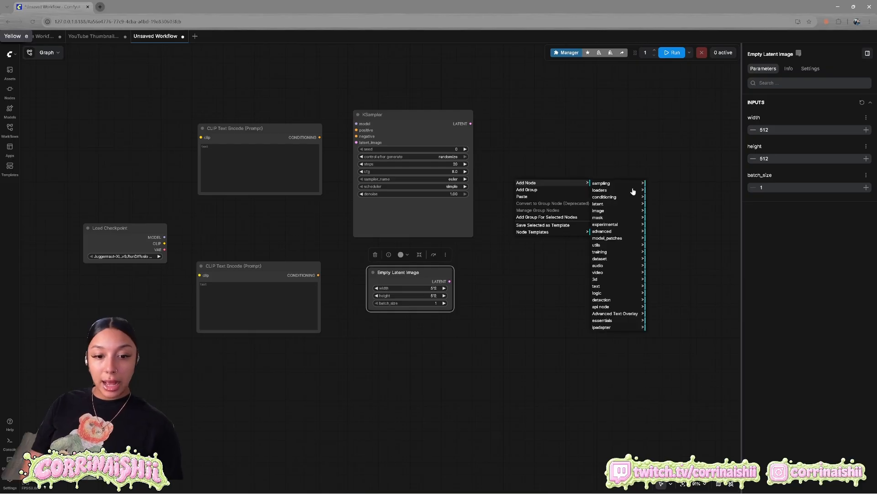
{"action": "left_click", "coordinate": [630, 203]}
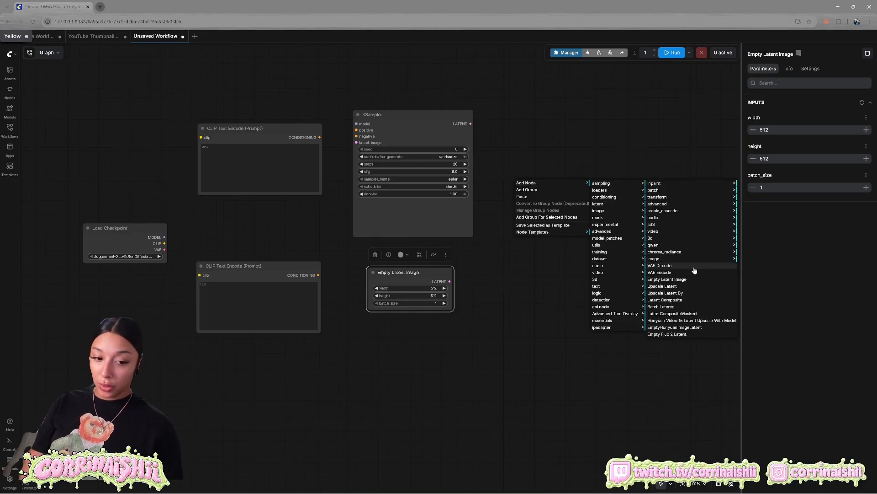
{"action": "left_click", "coordinate": [660, 266]}
{"action": "left_click_drag", "start_coordinate": [562, 198], "coordinate": [648, 268]}
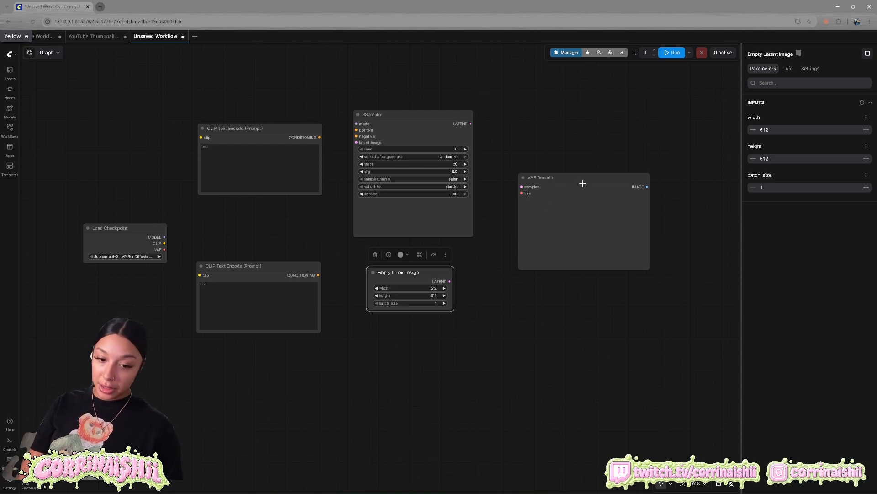
{"action": "key", "text": "ctrl+z"}
Add a Preview Image node to the right of the VAE Decode node
{"action": "right_click", "coordinate": [624, 196]}
{"action": "left_click", "coordinate": [645, 197]}
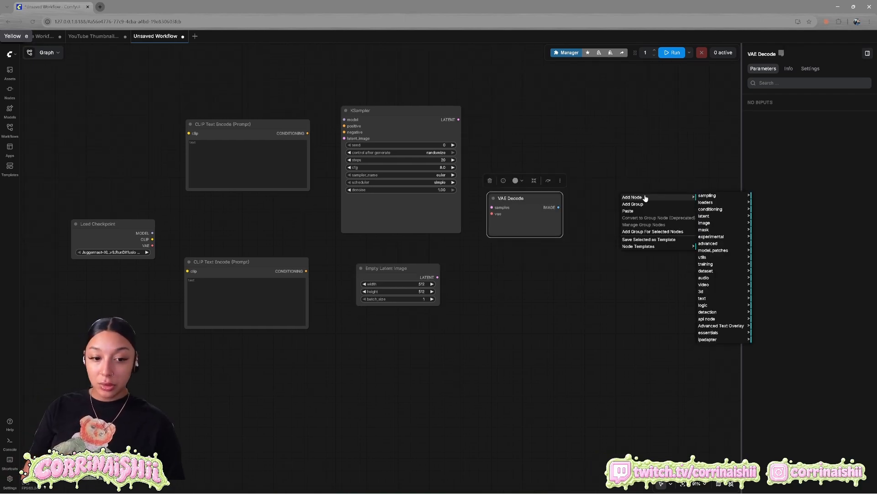
{"action": "left_click", "coordinate": [705, 222]}
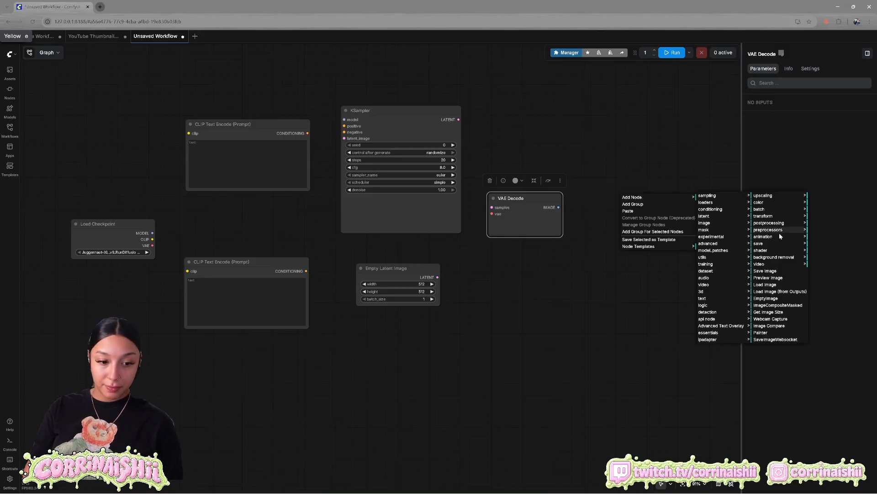
{"action": "left_click", "coordinate": [787, 280]}
{"action": "left_click_drag", "start_coordinate": [636, 192], "coordinate": [694, 182]}
Add a Save Image node and line it up below the Preview Image node
{"action": "right_click", "coordinate": [610, 247]}
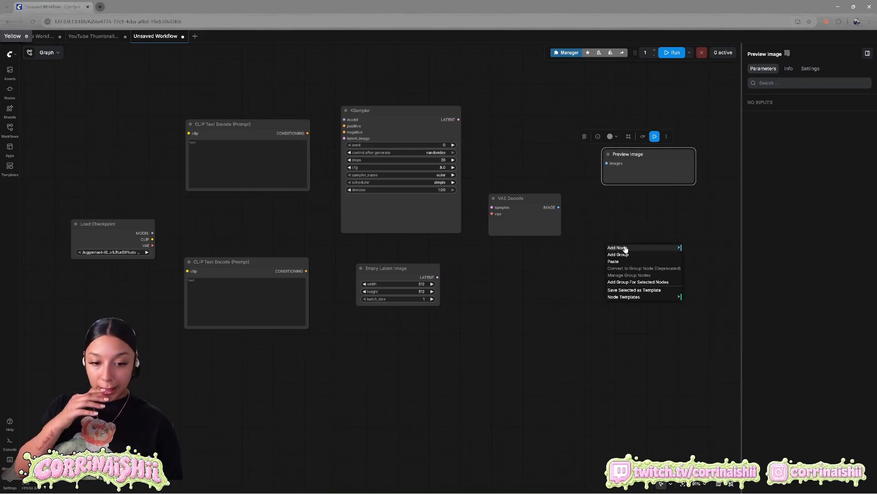
{"action": "left_click", "coordinate": [619, 247]}
{"action": "left_click", "coordinate": [702, 275]}
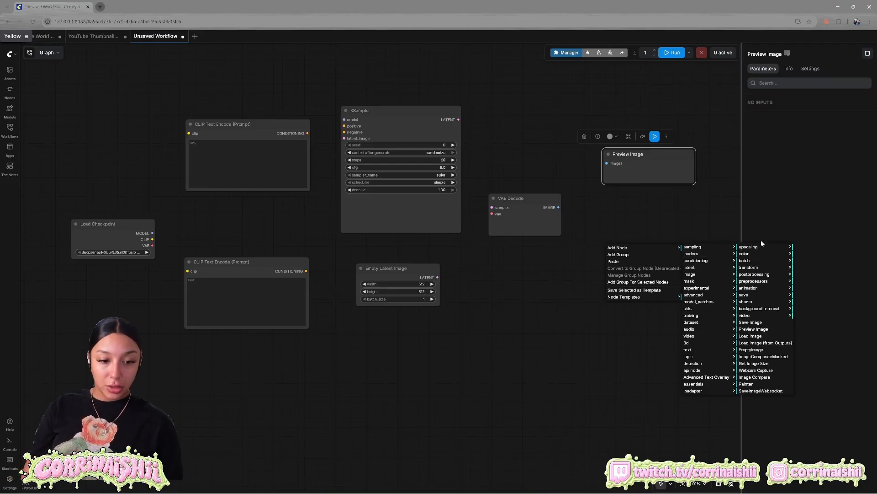
{"action": "left_click", "coordinate": [774, 325]}
{"action": "left_click_drag", "start_coordinate": [653, 243], "coordinate": [603, 251]}
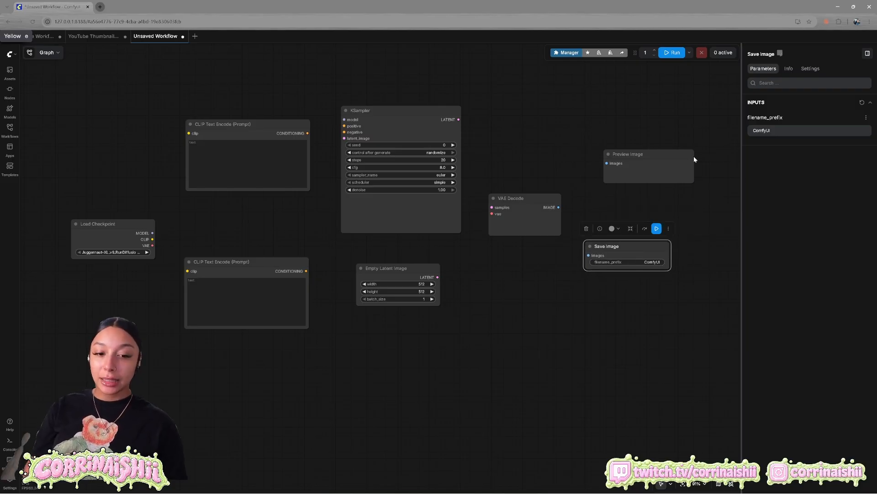
{"action": "left_click_drag", "start_coordinate": [656, 164], "coordinate": [632, 186]}
Remove the Save Image node from the workflow
{"action": "left_click_drag", "start_coordinate": [667, 251], "coordinate": [662, 250]}
{"action": "right_click", "coordinate": [662, 250]}
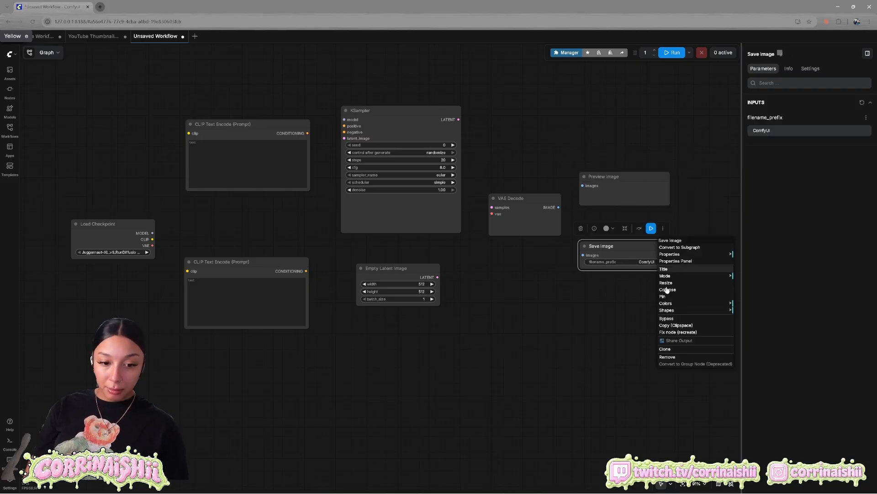
{"action": "left_click", "coordinate": [691, 357]}
Place the Preview Image node beside the VAE Decode node and enlarge it into a big preview area
{"action": "left_click_drag", "start_coordinate": [624, 177], "coordinate": [635, 202]}
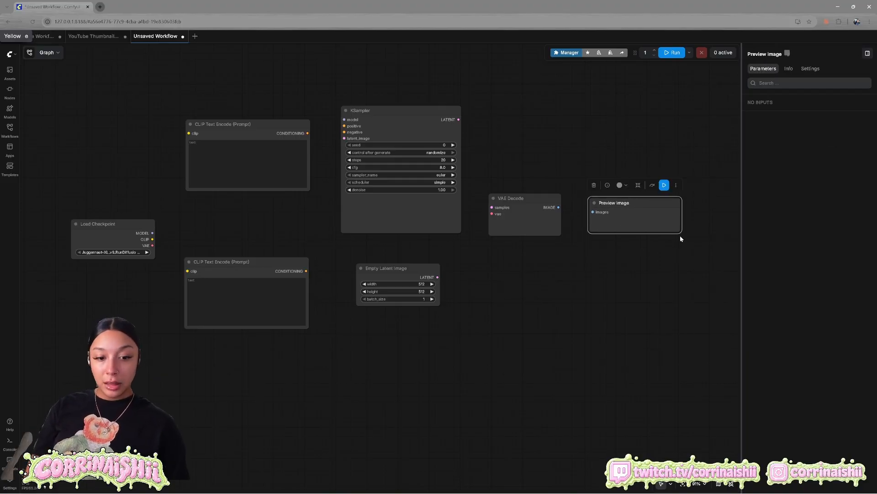
{"action": "left_click", "coordinate": [591, 233]}
{"action": "left_click", "coordinate": [660, 205]}
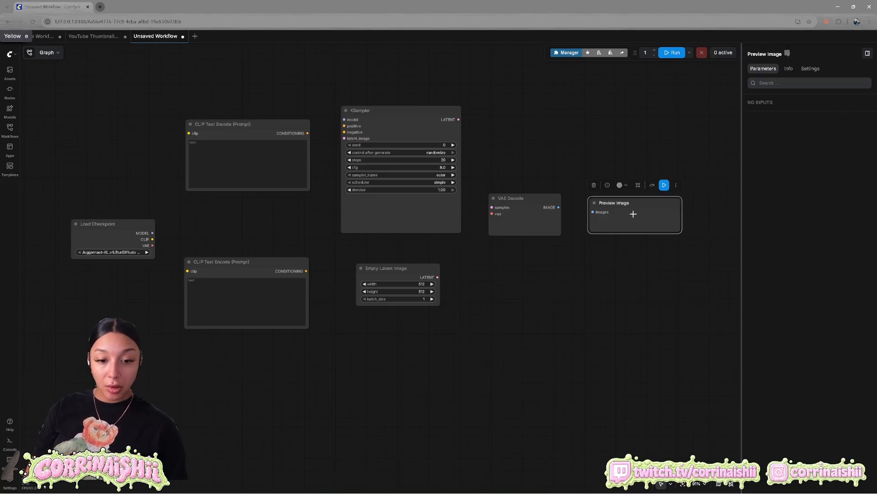
{"action": "left_click", "coordinate": [502, 240]}
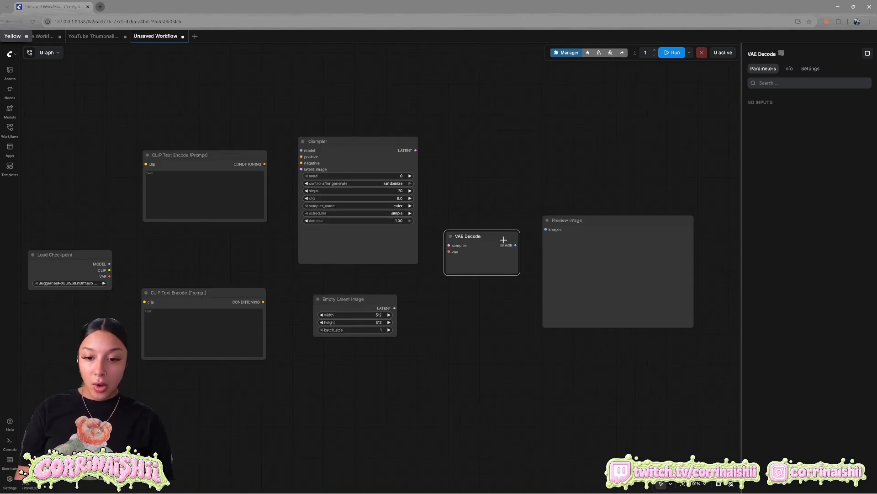
{"action": "left_click", "coordinate": [560, 232]}
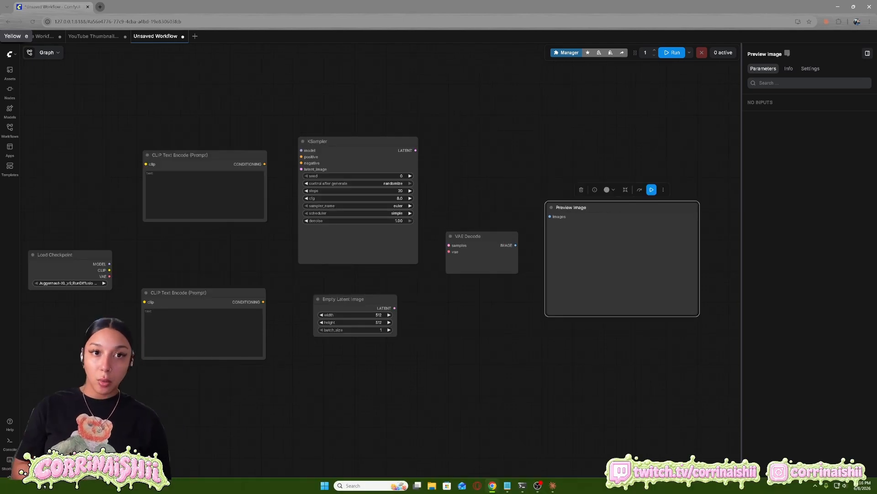
Move the two CLIP Text Encode nodes closer together and centre the Load Checkpoint node beside them
{"action": "scroll", "coordinate": [512, 342], "scroll_direction": "down", "scroll_amount": 4}
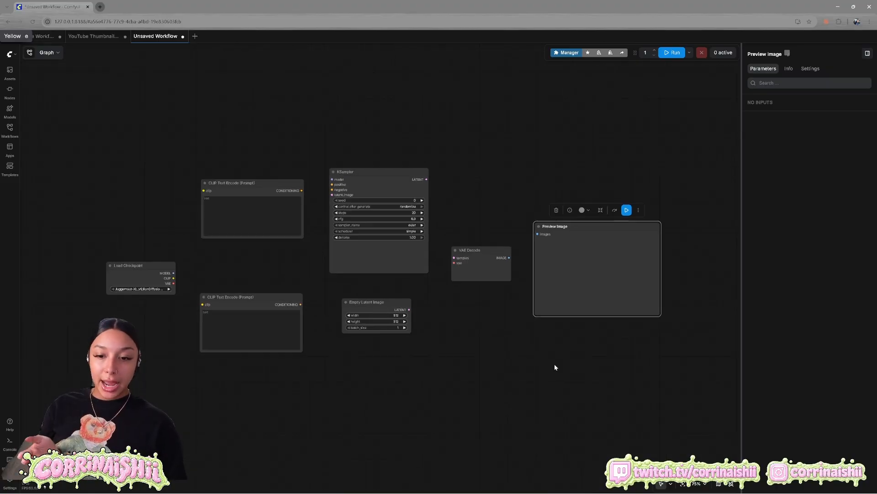
{"action": "left_click_drag", "start_coordinate": [220, 283], "coordinate": [217, 259]}
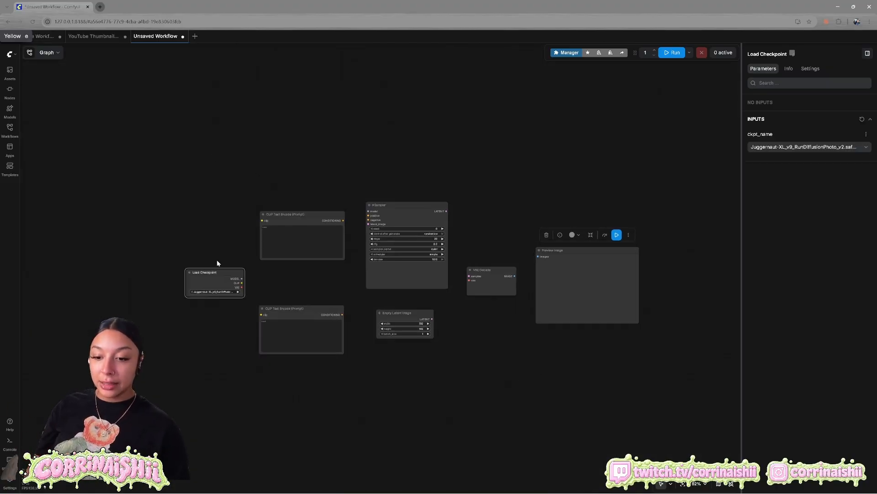
{"action": "left_click_drag", "start_coordinate": [306, 308], "coordinate": [308, 291]}
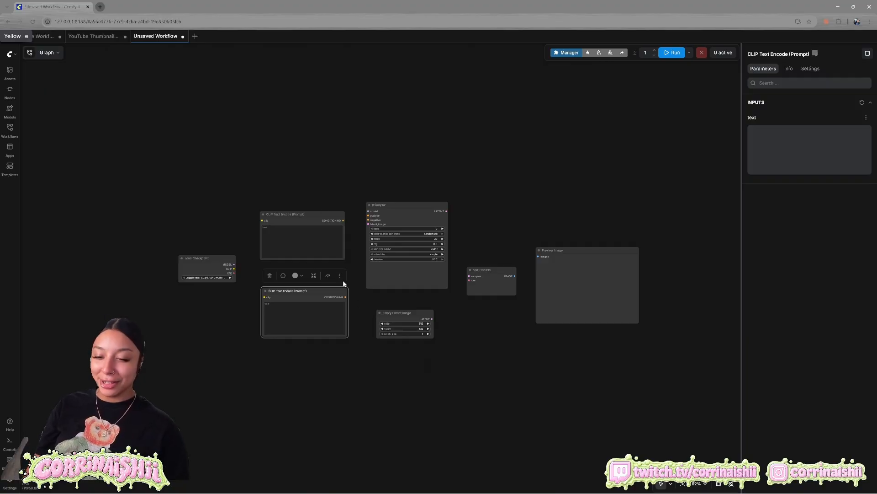
{"action": "left_click_drag", "start_coordinate": [302, 215], "coordinate": [300, 222]}
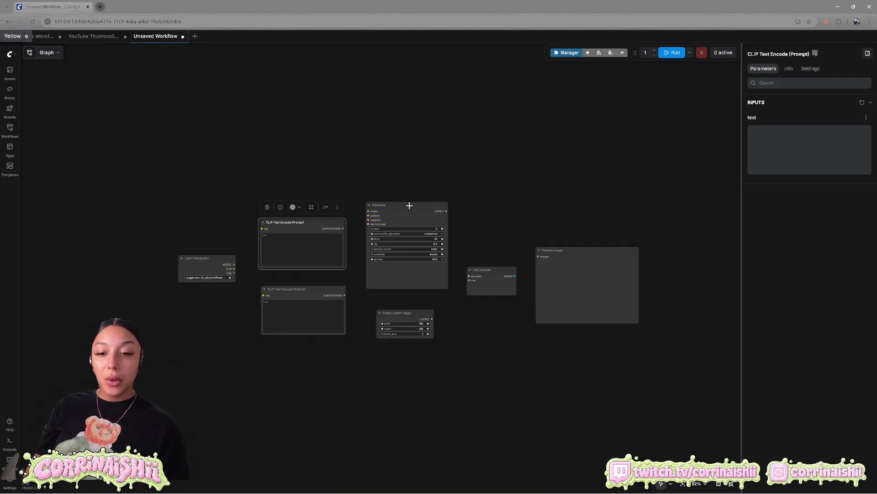
Shift the KSampler, Empty Latent Image, VAE Decode and Preview Image nodes slightly upward to tidy the layout
{"action": "left_click_drag", "start_coordinate": [410, 205], "coordinate": [407, 187]}
{"action": "left_click_drag", "start_coordinate": [399, 314], "coordinate": [393, 298]}
{"action": "left_click_drag", "start_coordinate": [400, 195], "coordinate": [402, 204]}
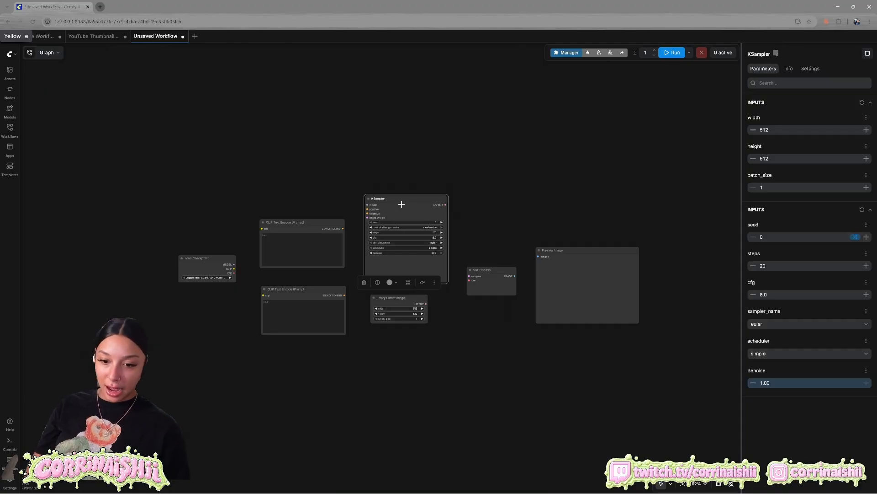
{"action": "left_click_drag", "start_coordinate": [500, 269], "coordinate": [493, 249]}
{"action": "left_click_drag", "start_coordinate": [613, 251], "coordinate": [605, 228]}
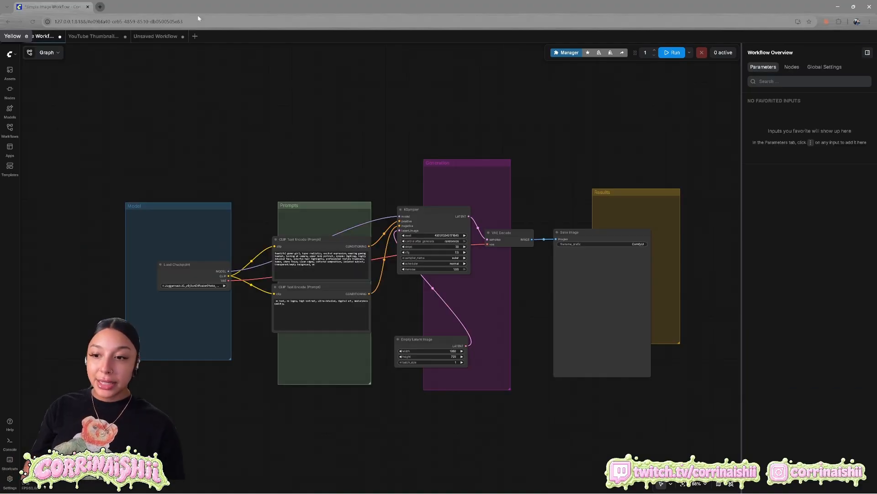
Return to the unsaved workflow and connect Load Checkpoint's MODEL output to the KSampler's model input
{"action": "left_click", "coordinate": [156, 36]}
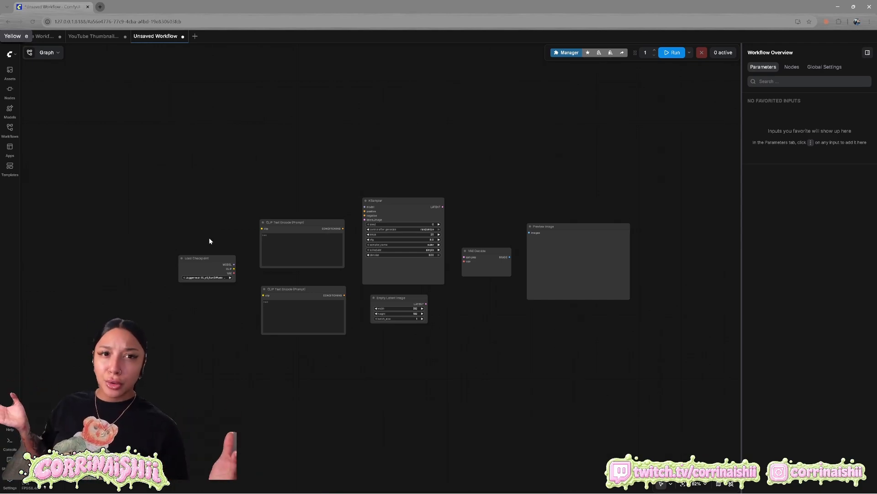
{"action": "scroll", "coordinate": [256, 259], "scroll_direction": "up", "scroll_amount": 5}
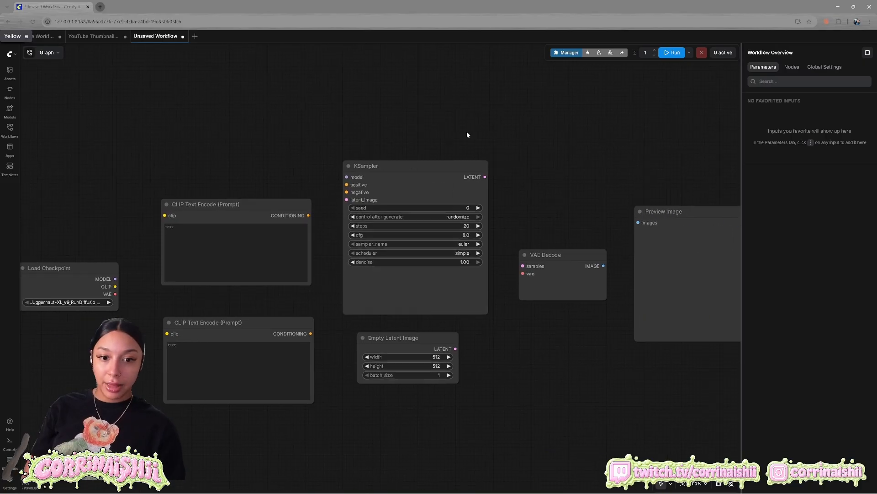
{"action": "scroll", "coordinate": [355, 157], "scroll_direction": "up", "scroll_amount": 3}
{"action": "left_click_drag", "start_coordinate": [288, 157], "coordinate": [328, 105]}
{"action": "scroll", "coordinate": [366, 80], "scroll_direction": "down", "scroll_amount": 1}
{"action": "scroll", "coordinate": [352, 196], "scroll_direction": "down", "scroll_amount": 2}
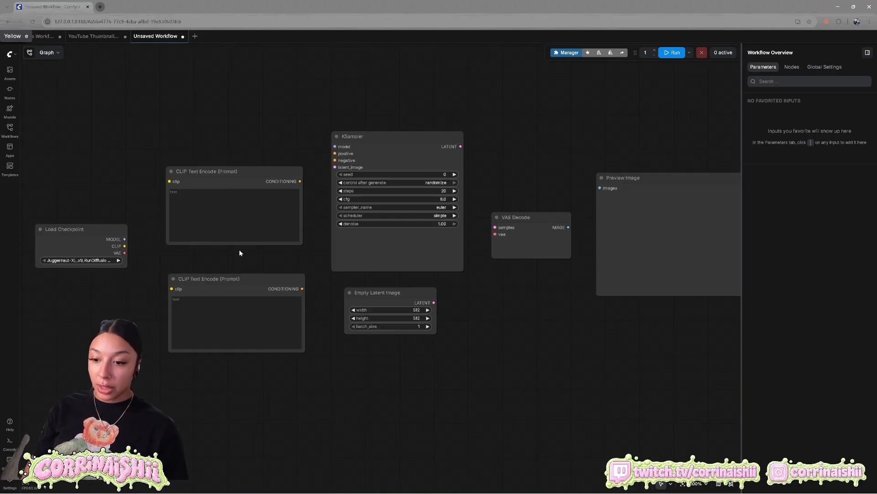
{"action": "scroll", "coordinate": [141, 244], "scroll_direction": "down", "scroll_amount": 2}
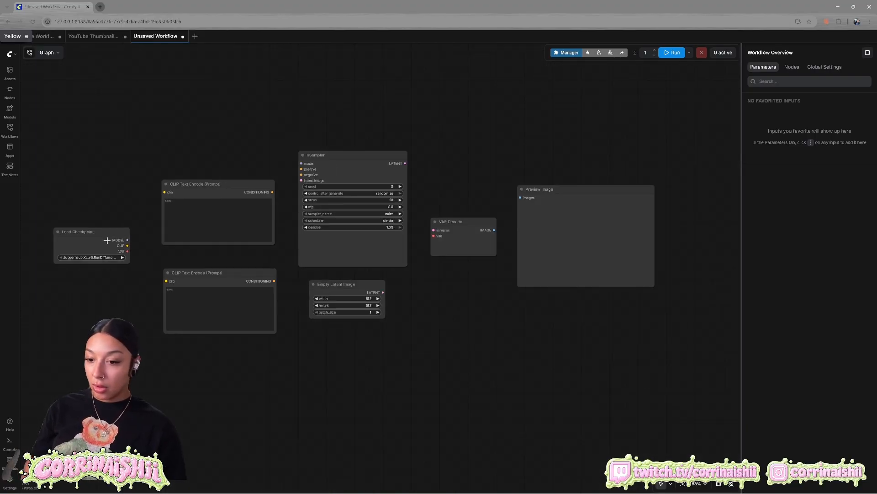
{"action": "left_click_drag", "start_coordinate": [127, 239], "coordinate": [301, 164]}
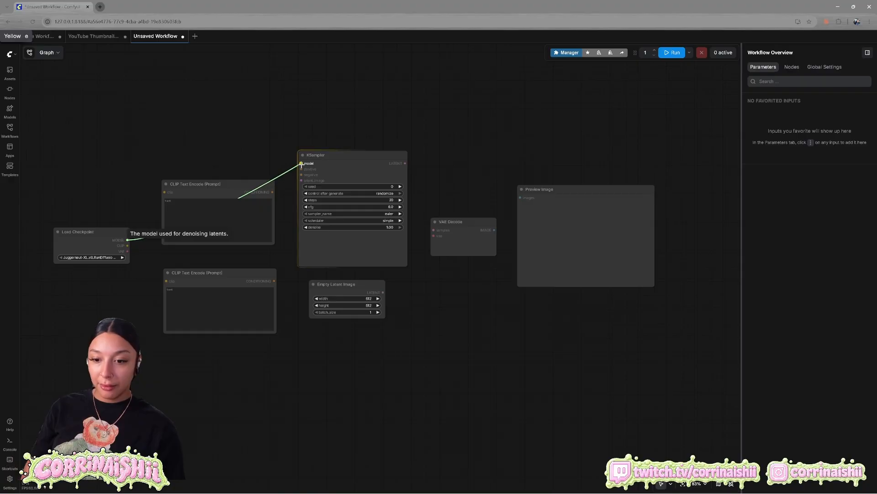
Connect Load Checkpoint's CLIP output to the clip inputs of both CLIP Text Encode nodes
{"action": "left_click_drag", "start_coordinate": [282, 227], "coordinate": [315, 235]}
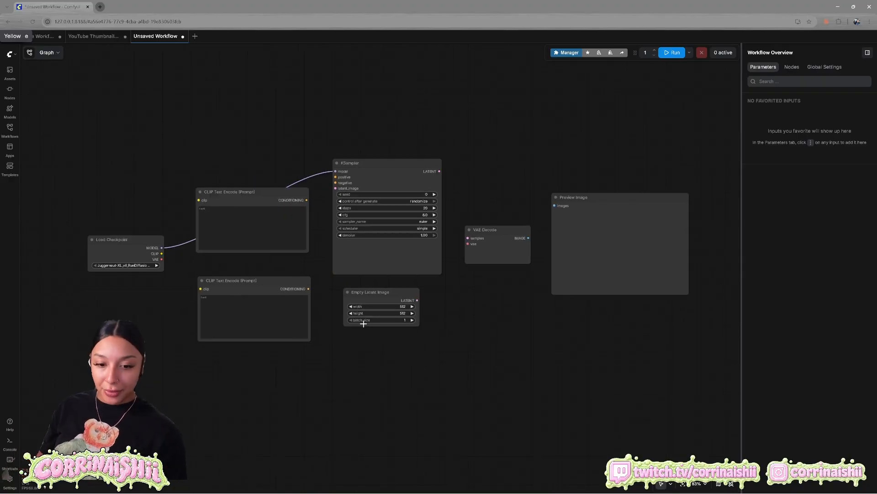
{"action": "scroll", "coordinate": [247, 247], "scroll_direction": "up", "scroll_amount": 3}
{"action": "left_click_drag", "start_coordinate": [134, 255], "coordinate": [180, 202]}
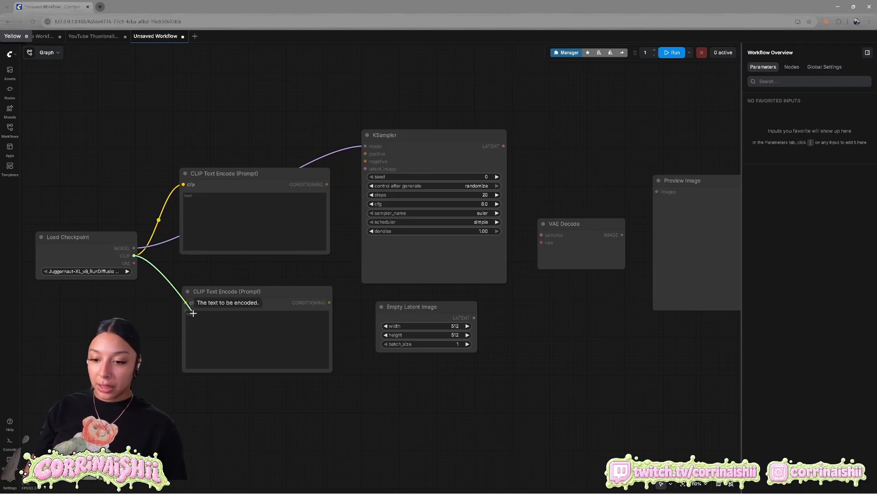
{"action": "left_click_drag", "start_coordinate": [134, 255], "coordinate": [186, 303]}
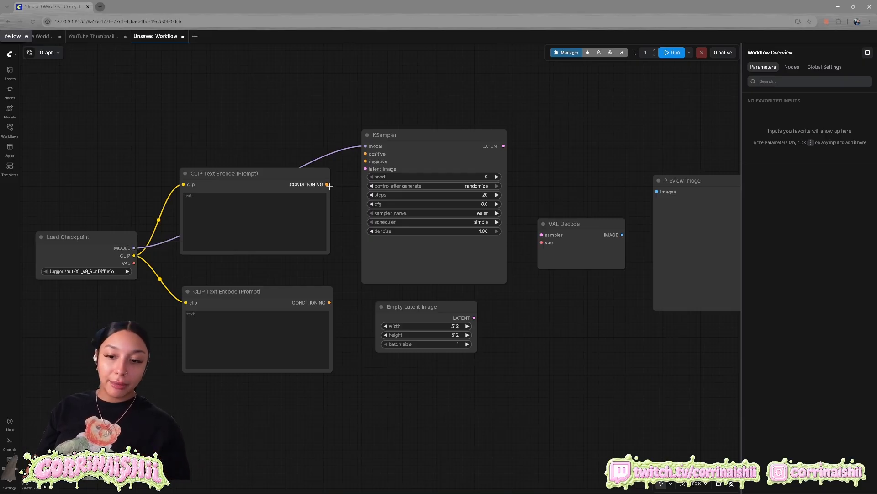
Connect the two CLIP Text Encode CONDITIONING outputs to the KSampler's positive and negative inputs, and Load Checkpoint's VAE output to VAE Decode
{"action": "left_click_drag", "start_coordinate": [328, 184], "coordinate": [366, 154]}
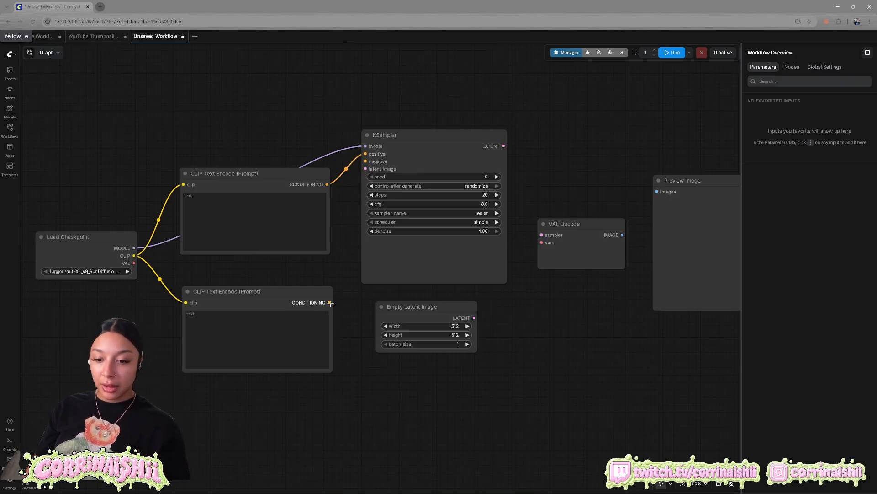
{"action": "left_click_drag", "start_coordinate": [329, 302], "coordinate": [364, 160]}
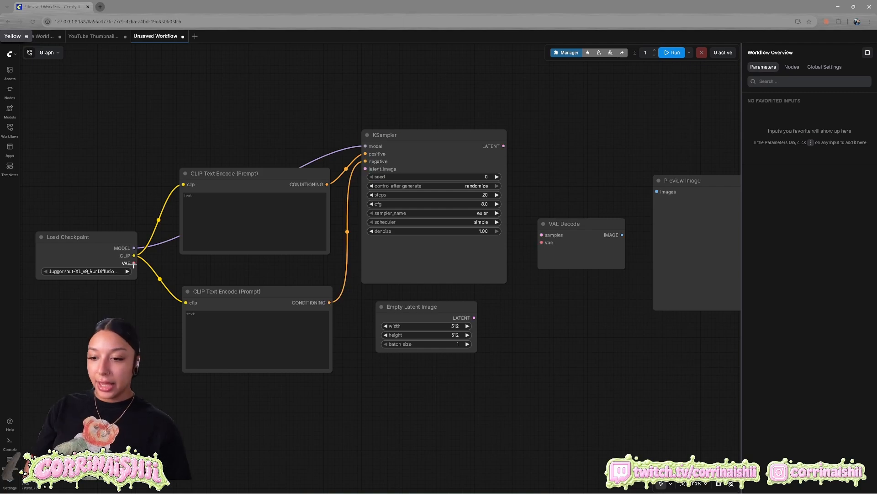
{"action": "left_click_drag", "start_coordinate": [134, 263], "coordinate": [541, 243]}
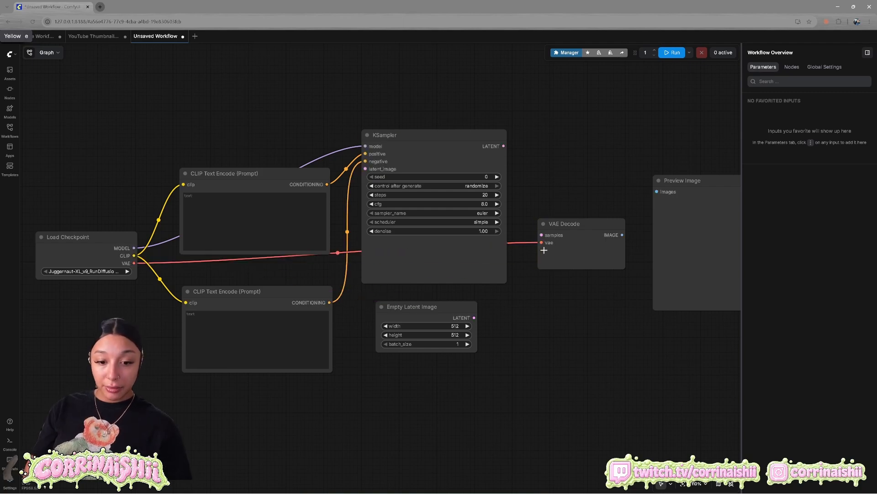
{"action": "left_click", "coordinate": [590, 233]}
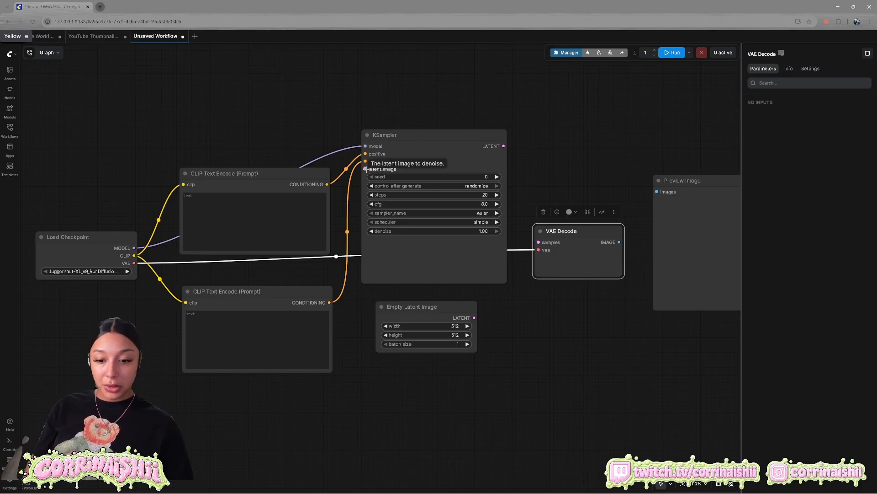
Connect the KSampler's latent_image input to Empty Latent Image's LATENT output and move Empty Latent Image below the second CLIP Text Encode node
{"action": "left_click_drag", "start_coordinate": [366, 169], "coordinate": [469, 325]}
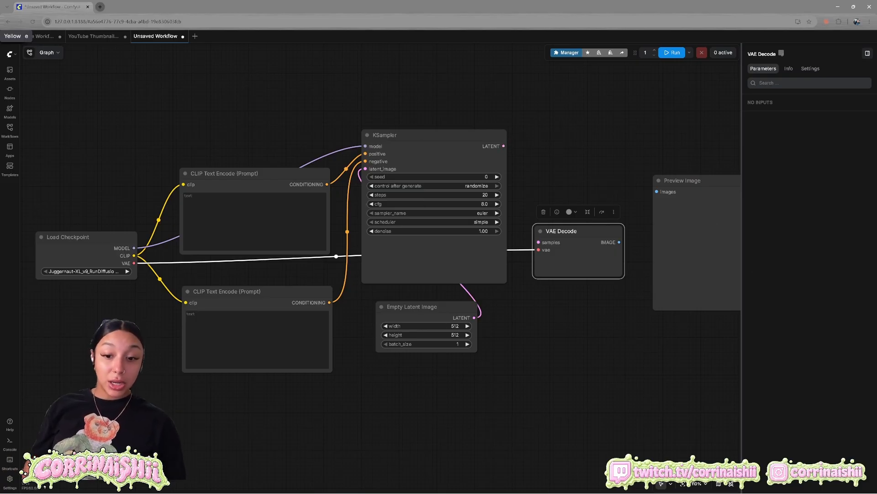
{"action": "scroll", "coordinate": [421, 264], "scroll_direction": "down", "scroll_amount": 3}
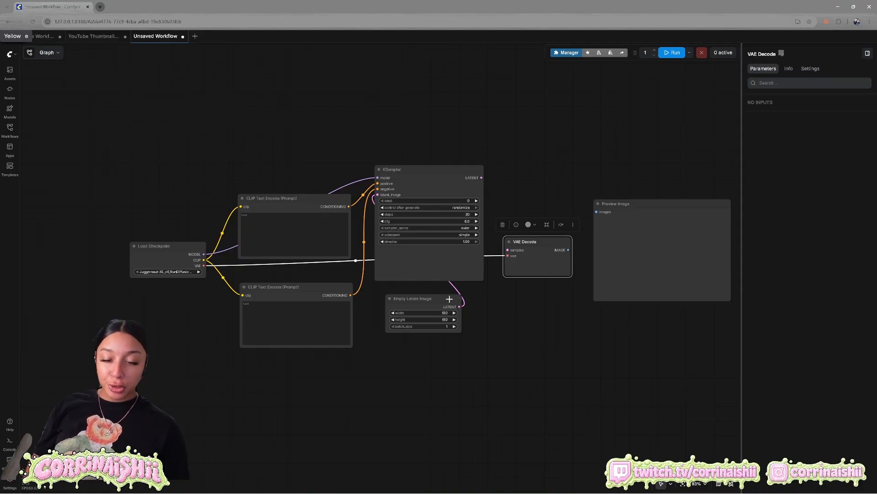
{"action": "left_click_drag", "start_coordinate": [449, 299], "coordinate": [322, 368]}
Connect the KSampler's LATENT output to VAE Decode's samples input and VAE Decode's IMAGE output to Preview Image's images input
{"action": "left_click_drag", "start_coordinate": [481, 178], "coordinate": [517, 249]}
{"action": "left_click_drag", "start_coordinate": [527, 244], "coordinate": [535, 218]}
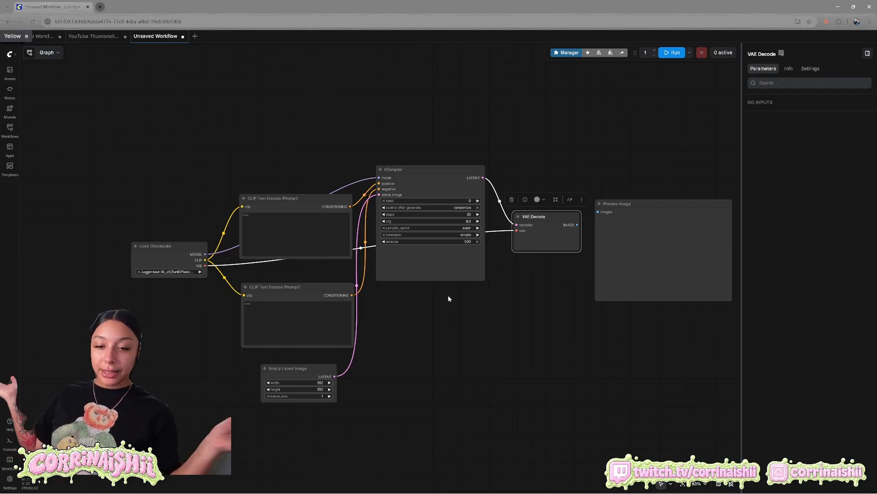
{"action": "scroll", "coordinate": [448, 298], "scroll_direction": "up", "scroll_amount": 10}
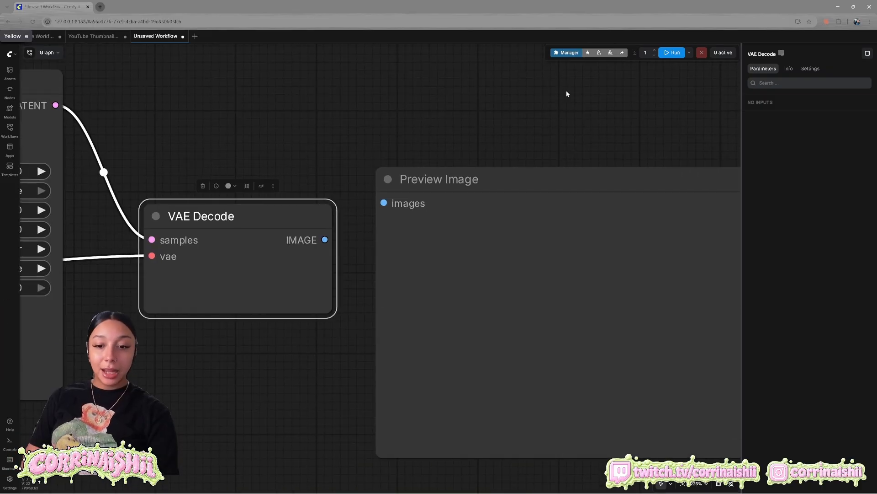
{"action": "left_click_drag", "start_coordinate": [325, 240], "coordinate": [390, 203]}
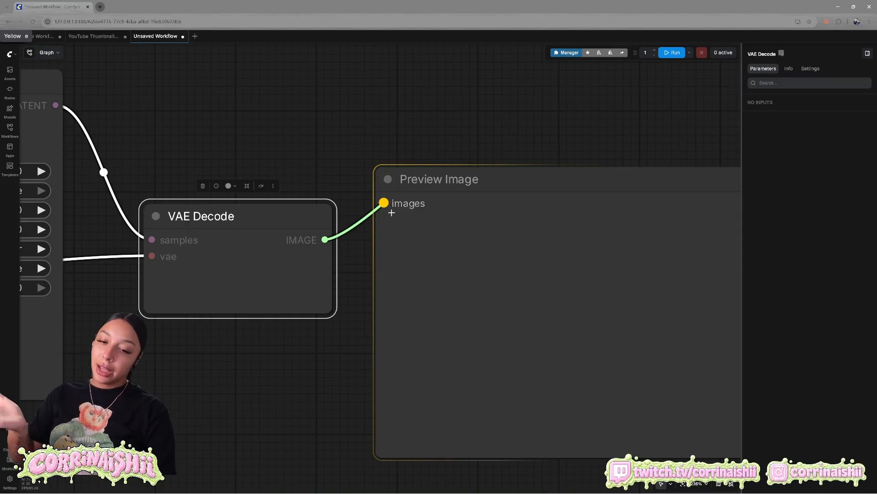
{"action": "left_click_drag", "start_coordinate": [391, 213], "coordinate": [394, 207]}
Look over the wired node chain from Load Checkpoint through to Preview Image
{"action": "scroll", "coordinate": [463, 146], "scroll_direction": "down", "scroll_amount": 7}
{"action": "left_click_drag", "start_coordinate": [197, 332], "coordinate": [418, 331]}
{"action": "scroll", "coordinate": [538, 271], "scroll_direction": "down", "scroll_amount": 8}
{"action": "left_click_drag", "start_coordinate": [573, 343], "coordinate": [496, 314]}
{"action": "scroll", "coordinate": [512, 308], "scroll_direction": "up", "scroll_amount": 5}
{"action": "left_click_drag", "start_coordinate": [566, 325], "coordinate": [659, 354]}
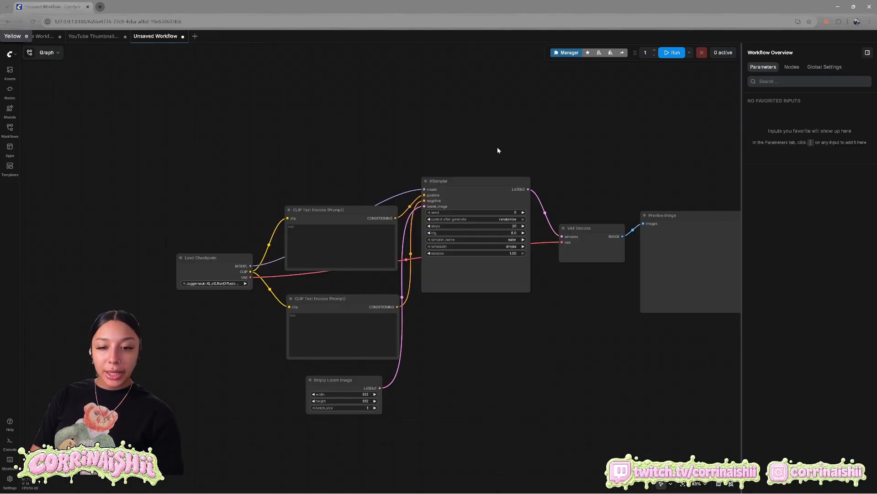
{"action": "scroll", "coordinate": [497, 147], "scroll_direction": "up", "scroll_amount": 4}
{"action": "left_click_drag", "start_coordinate": [386, 139], "coordinate": [391, 30]}
{"action": "left_click_drag", "start_coordinate": [544, 289], "coordinate": [379, 304]}
{"action": "left_click_drag", "start_coordinate": [471, 309], "coordinate": [578, 342]}
{"action": "scroll", "coordinate": [578, 342], "scroll_direction": "down", "scroll_amount": 2}
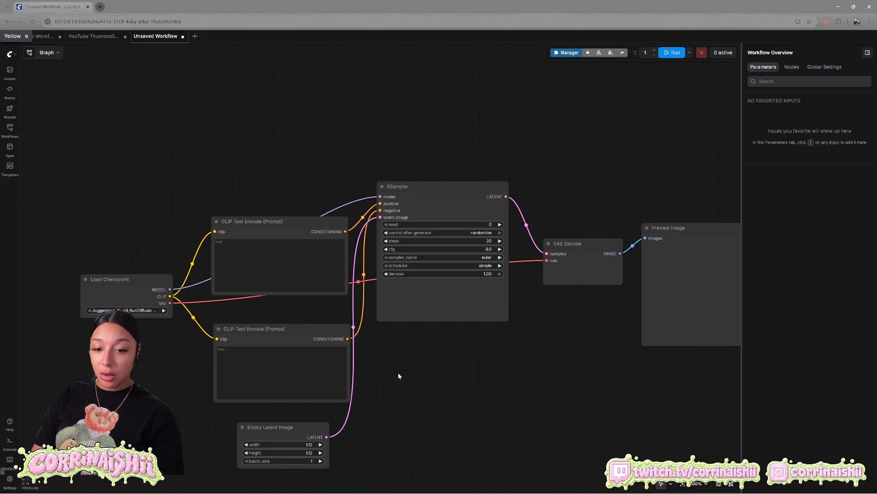
{"action": "left_click_drag", "start_coordinate": [437, 307], "coordinate": [478, 238]}
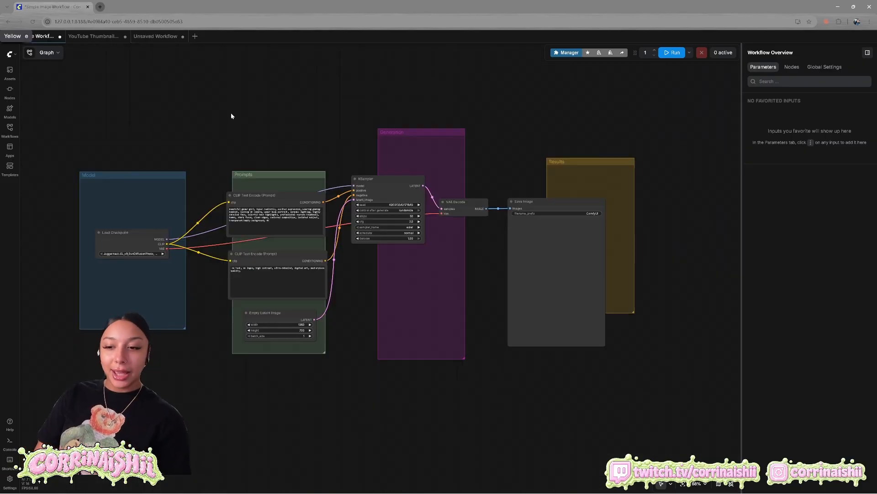
In the Simple Image Workflow, remove the word "Beautiful" from the start of the positive prompt
{"action": "left_click_drag", "start_coordinate": [226, 120], "coordinate": [247, 150]}
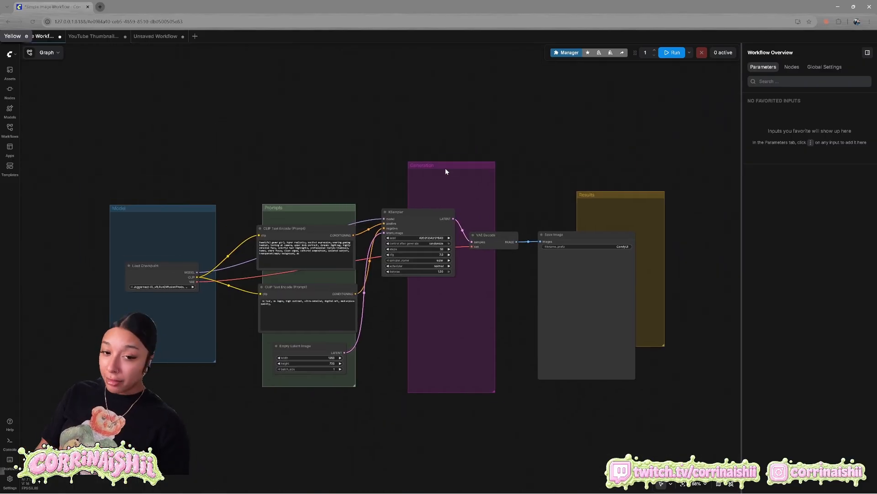
{"action": "scroll", "coordinate": [446, 168], "scroll_direction": "up", "scroll_amount": 5}
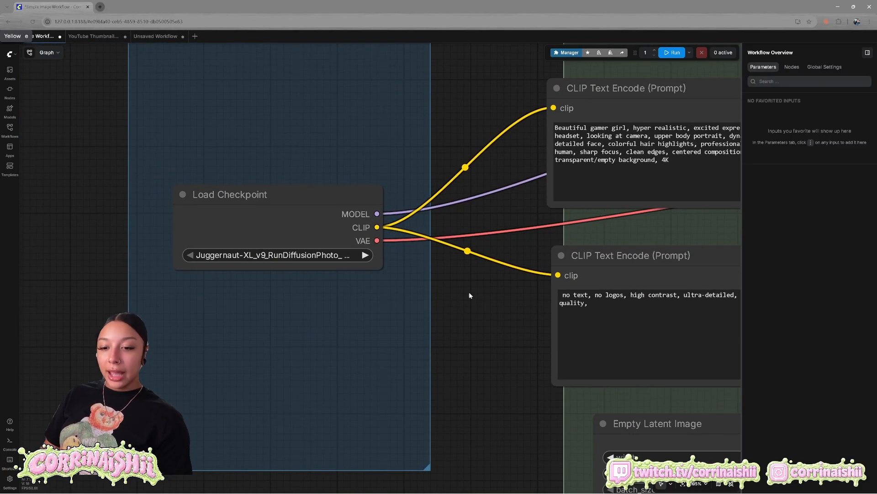
{"action": "scroll", "coordinate": [457, 327], "scroll_direction": "down", "scroll_amount": 3}
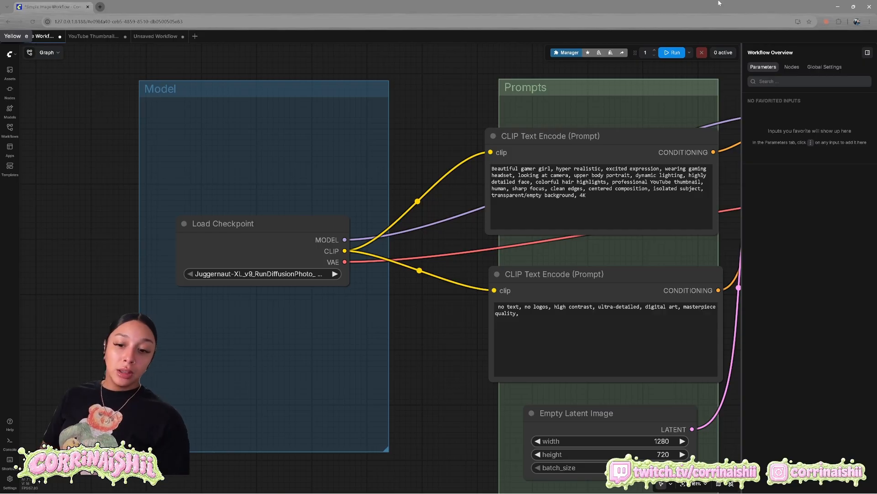
{"action": "left_click_drag", "start_coordinate": [469, 303], "coordinate": [348, 302]}
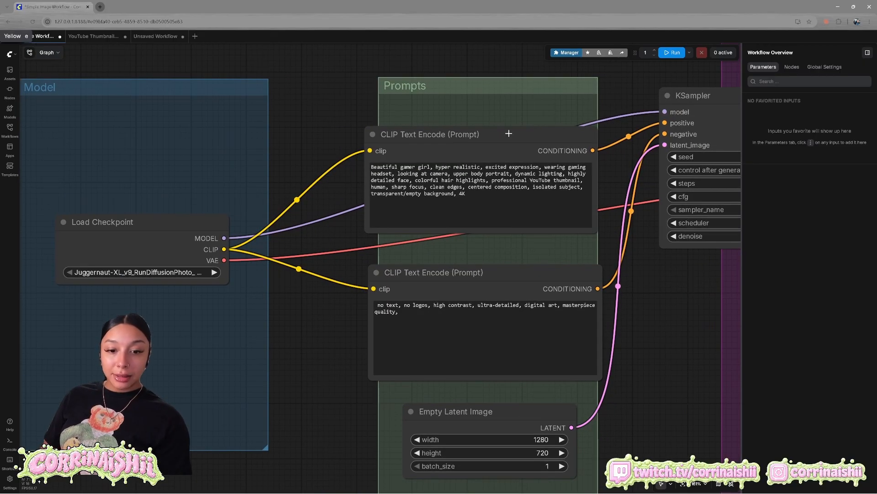
{"action": "scroll", "coordinate": [728, 298], "scroll_direction": "up", "scroll_amount": 1}
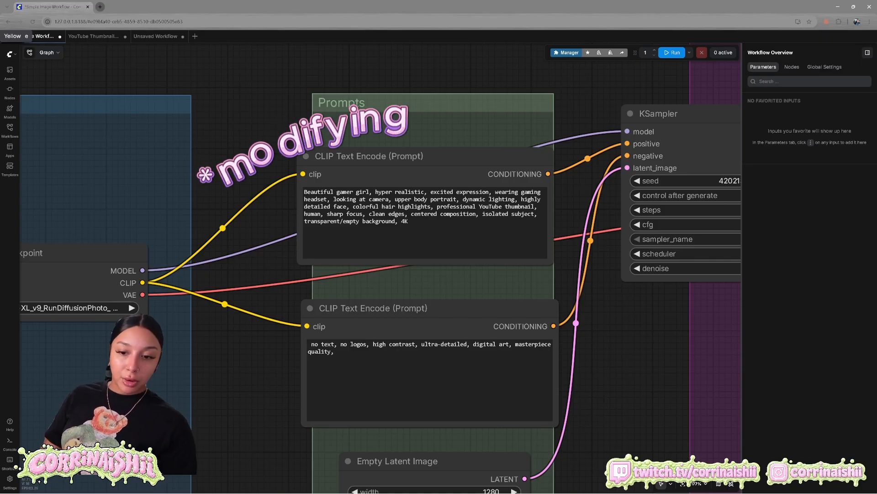
{"action": "left_click", "coordinate": [336, 192]}
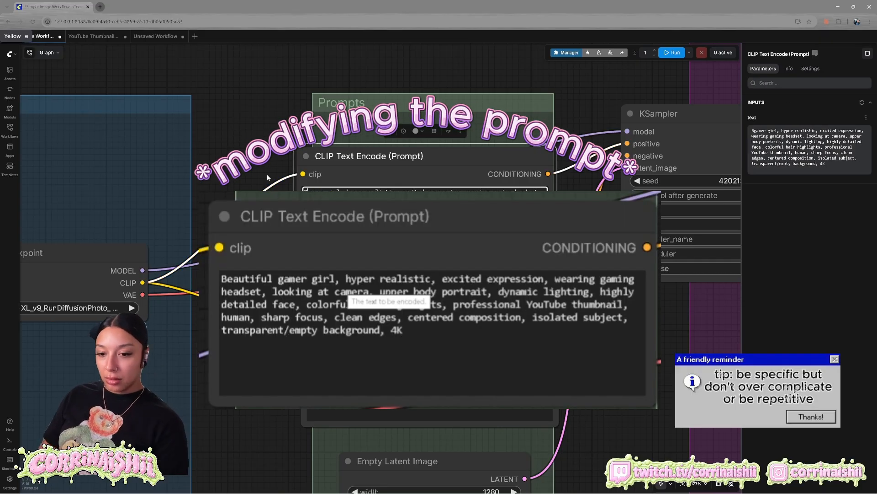
{"action": "key", "text": "BackSpace"}
{"action": "key", "text": "BackSpace"}
{"action": "key", "text": "BackSpace"}
{"action": "key", "text": "BackSpace"}
{"action": "key", "text": "BackSpace"}
{"action": "key", "text": "BackSpace"}
{"action": "key", "text": "BackSpace"}
{"action": "key", "text": "BackSpace"}
{"action": "key", "text": "BackSpace"}
{"action": "key", "text": "BackSpace"}
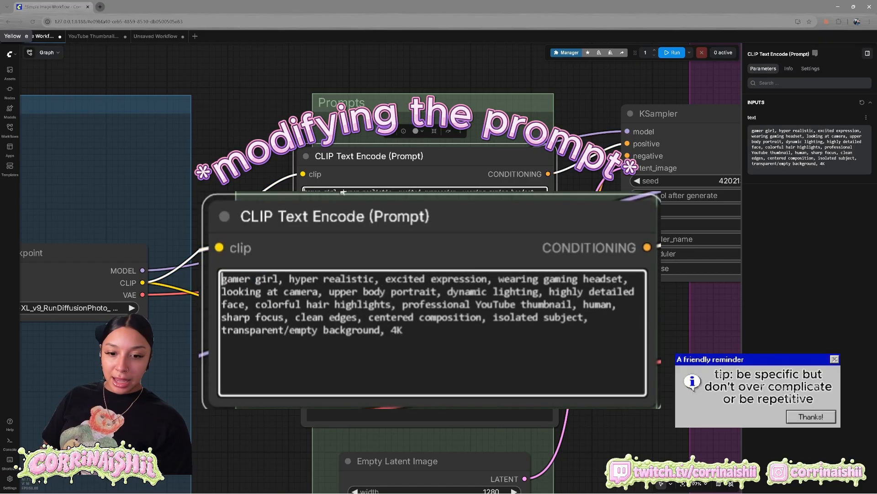
In the positive prompt, shorten "upper body portrait" to "portrait" and change "dynamic lighting" to "studio lighting"
{"action": "left_click_drag", "start_coordinate": [329, 291], "coordinate": [391, 292]}
{"action": "key", "text": "BackSpace"}
{"action": "double_click", "coordinate": [405, 292]}
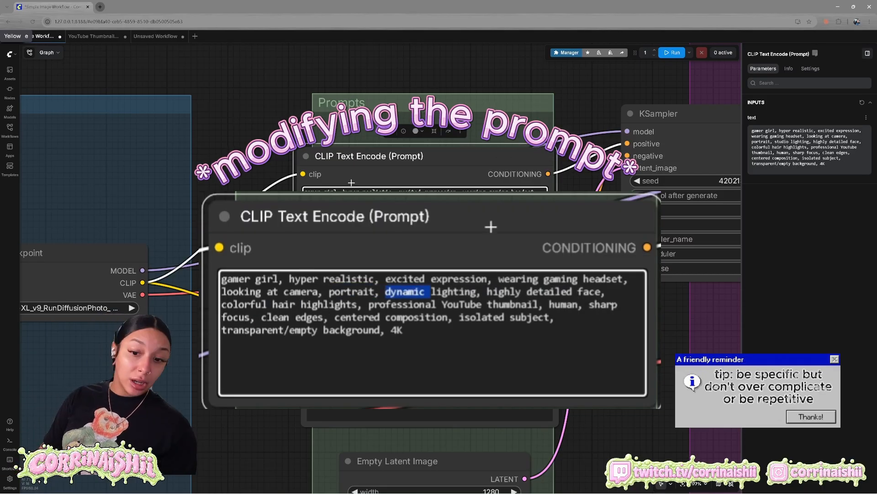
{"action": "type", "text": "studio"}
Delete the phrases "highly detailed face" and "sharp focus" from the positive prompt
{"action": "left_click_drag", "start_coordinate": [487, 292], "coordinate": [605, 292]}
{"action": "key", "text": "BackSpace"}
{"action": "key", "text": "BackSpace"}
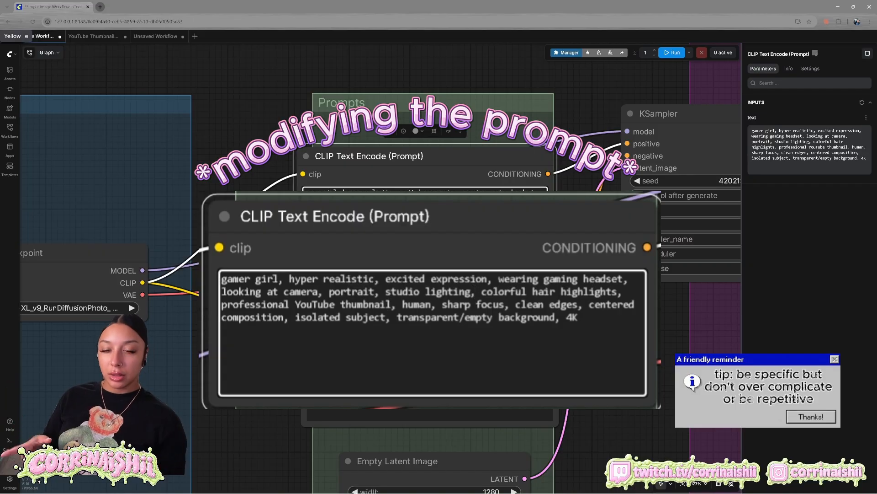
{"action": "left_click_drag", "start_coordinate": [440, 304], "coordinate": [504, 304]}
{"action": "key", "text": "BackSpace"}
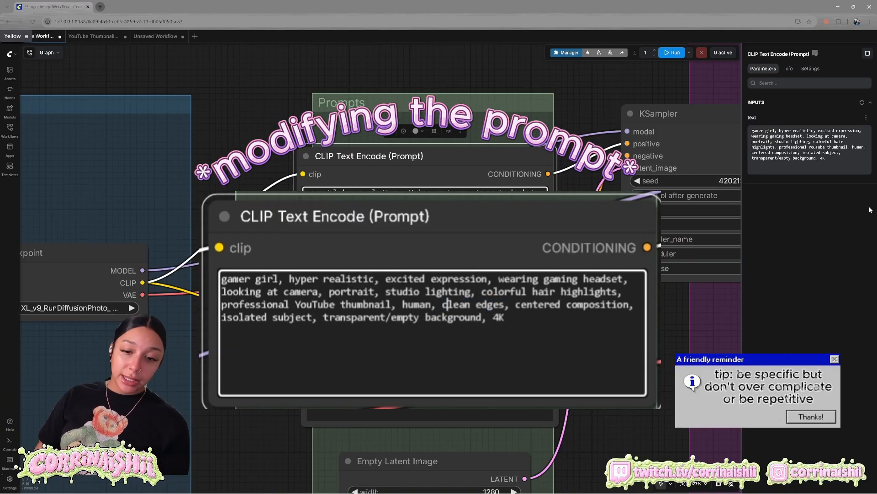
{"action": "key", "text": "BackSpace"}
Delete "human" and "clean edges" from the positive prompt and change the background description to "neon glow background"
{"action": "left_click_drag", "start_coordinate": [442, 304], "coordinate": [402, 305]}
{"action": "key", "text": "BackSpace"}
{"action": "key", "text": "BackSpace"}
{"action": "key", "text": "BackSpace"}
{"action": "key", "text": "BackSpace"}
{"action": "key", "text": "BackSpace"}
{"action": "key", "text": "BackSpace"}
{"action": "key", "text": "BackSpace"}
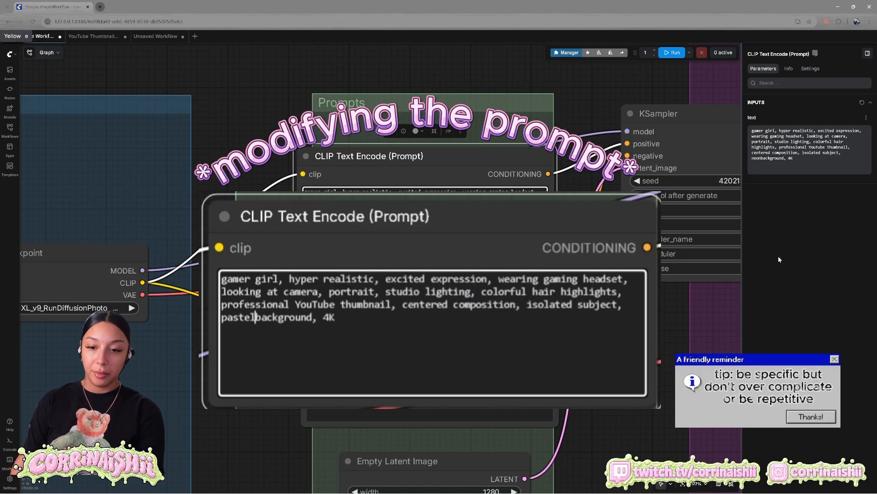
{"action": "type", "text": "neon glow"}
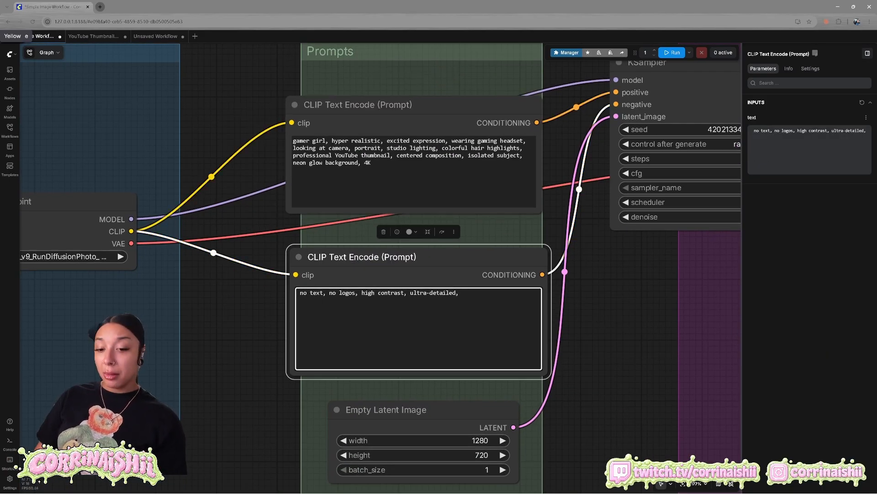
Cycle the KSampler's control after generate setting through its options and set it back to randomize
{"action": "scroll", "coordinate": [616, 379], "scroll_direction": "down", "scroll_amount": 2}
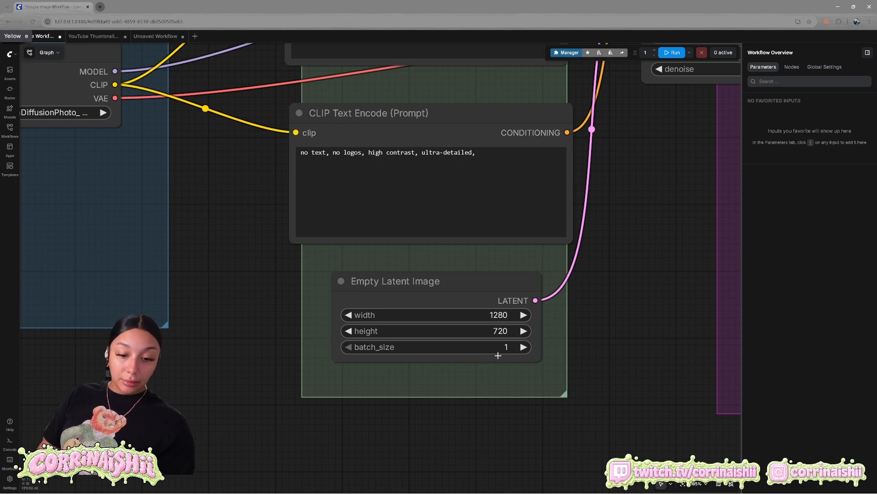
{"action": "key", "text": "period"}
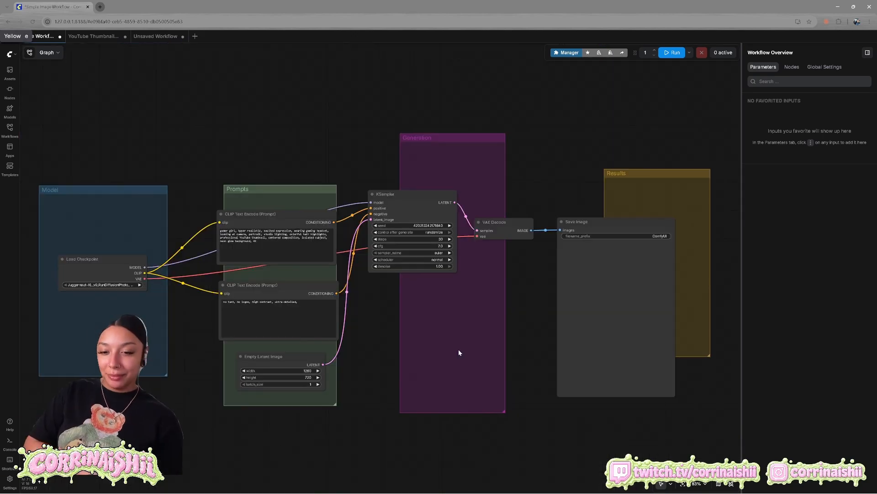
{"action": "scroll", "coordinate": [443, 348], "scroll_direction": "up", "scroll_amount": 6}
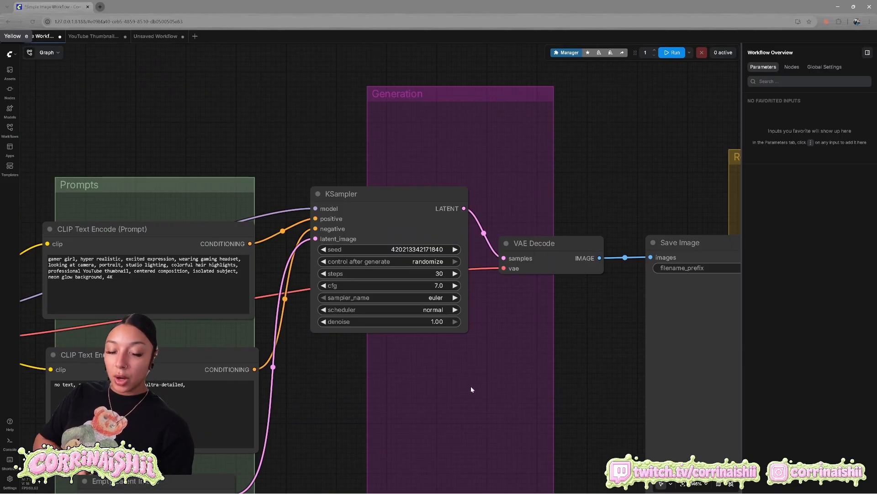
{"action": "scroll", "coordinate": [471, 390], "scroll_direction": "up", "scroll_amount": 2}
{"action": "mouse_move", "coordinate": [398, 340]}
{"action": "left_mouse_down"}
{"action": "mouse_move", "coordinate": [436, 359]}
{"action": "mouse_move", "coordinate": [404, 340]}
{"action": "left_mouse_up"}
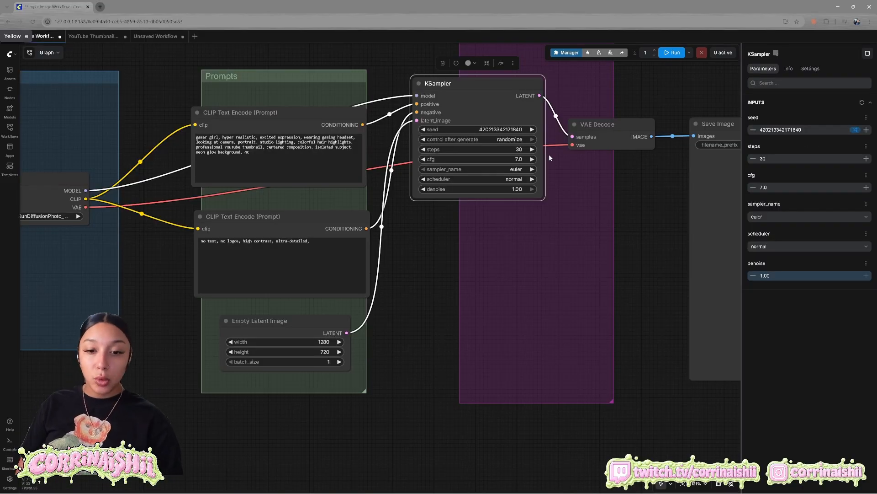
{"action": "left_click", "coordinate": [423, 139]}
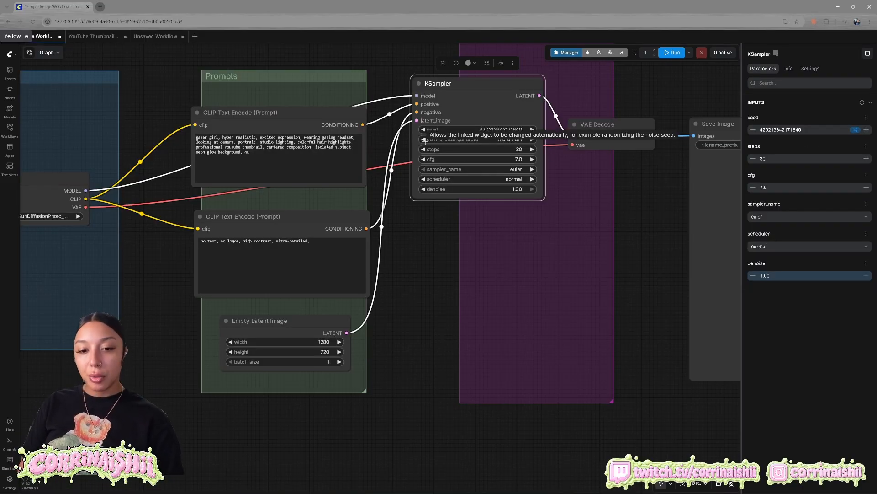
{"action": "left_click", "coordinate": [423, 139]}
{"action": "left_click", "coordinate": [424, 140]}
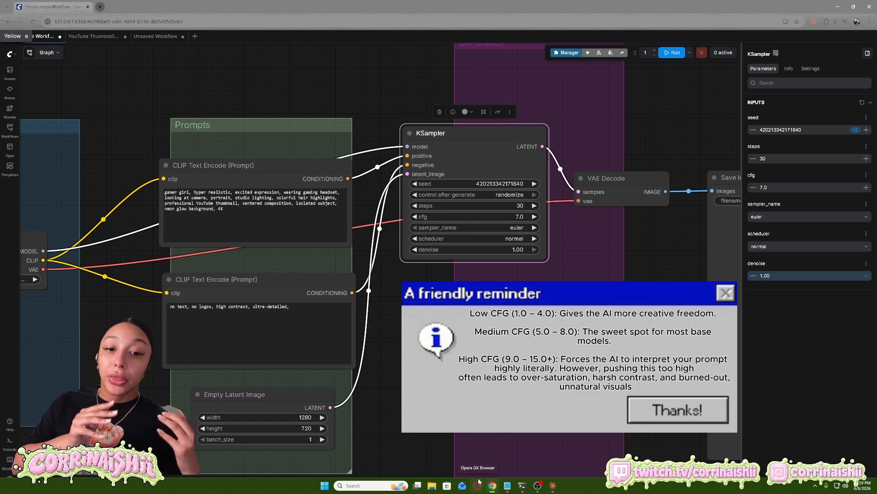
{"action": "left_click", "coordinate": [690, 402]}
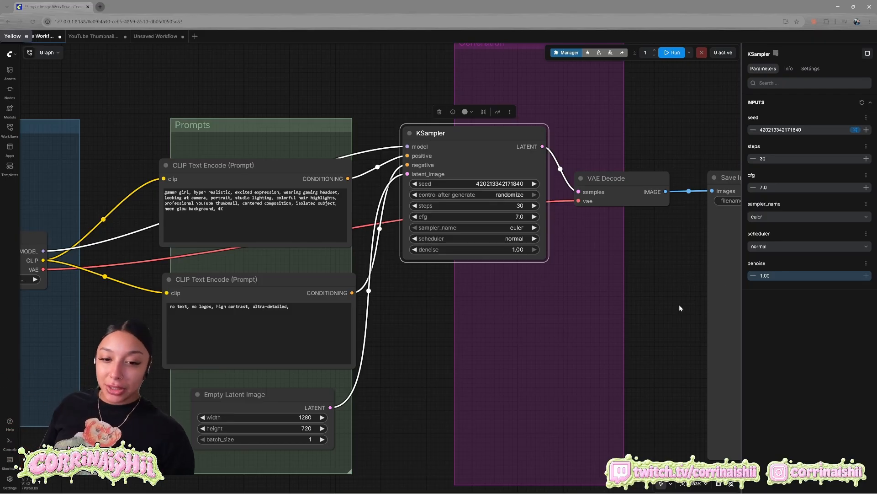
Add a new group on the empty canvas above the Prompts group
{"action": "scroll", "coordinate": [659, 303], "scroll_direction": "down", "scroll_amount": 4}
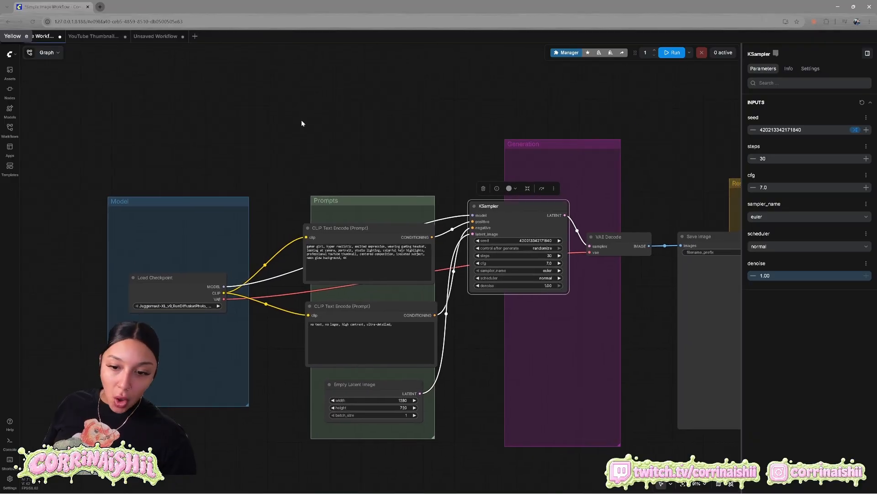
{"action": "left_click_drag", "start_coordinate": [303, 124], "coordinate": [242, 65]}
{"action": "scroll", "coordinate": [210, 85], "scroll_direction": "down", "scroll_amount": 1}
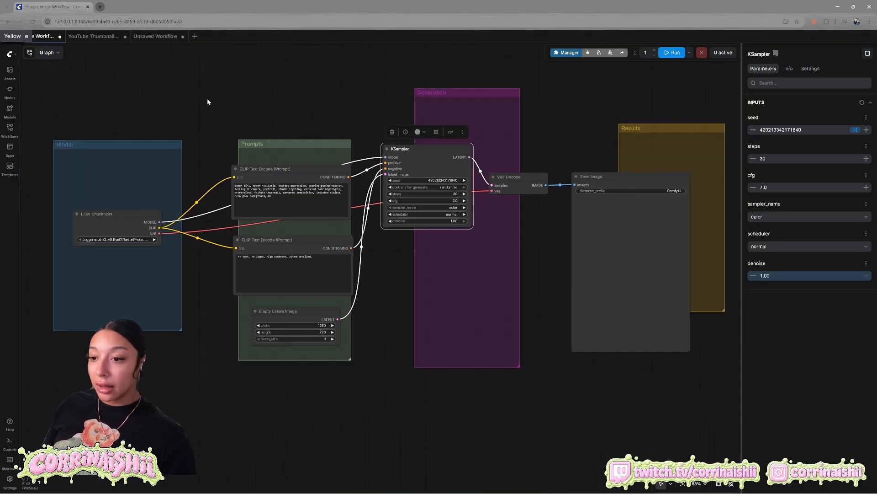
{"action": "scroll", "coordinate": [207, 95], "scroll_direction": "up", "scroll_amount": 2}
{"action": "scroll", "coordinate": [215, 108], "scroll_direction": "down", "scroll_amount": 2}
{"action": "left_click_drag", "start_coordinate": [215, 108], "coordinate": [233, 160]}
{"action": "right_click", "coordinate": [306, 120]}
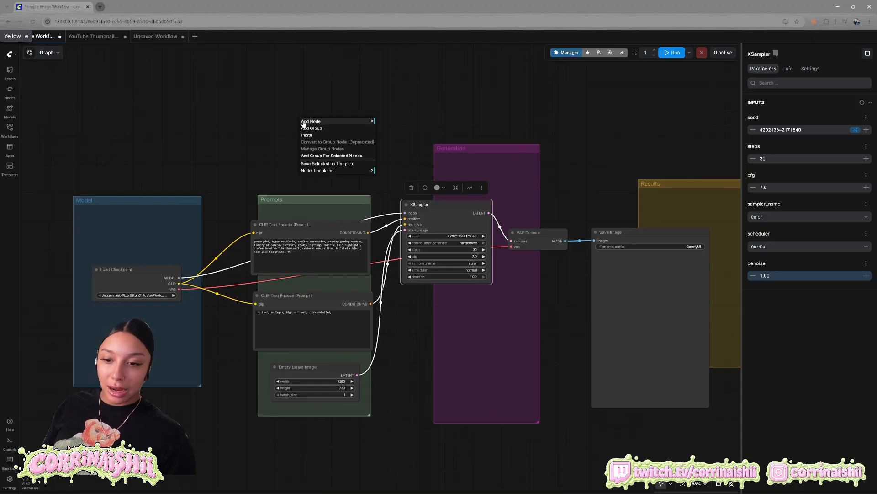
{"action": "left_click", "coordinate": [324, 127]}
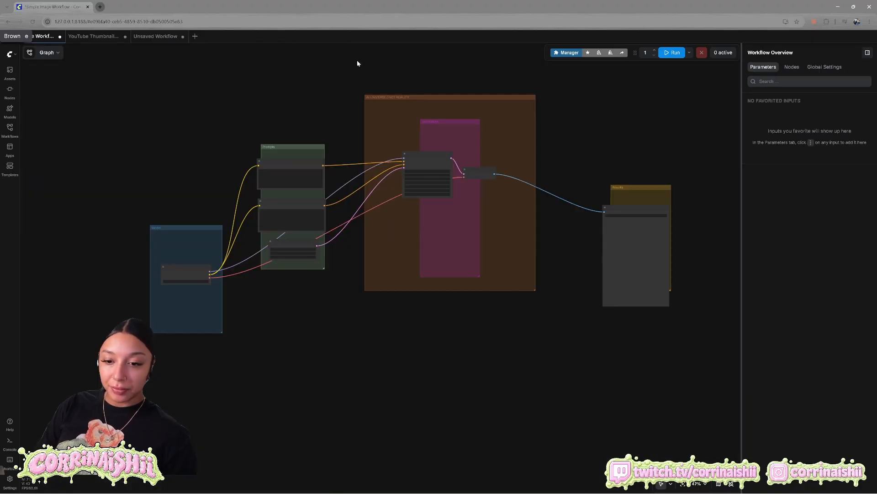
Review the workflow's node chain from Load Checkpoint and the Prompts group through KSampler and VAE Decode to Save Image
{"action": "left_click_drag", "start_coordinate": [358, 63], "coordinate": [368, 114]}
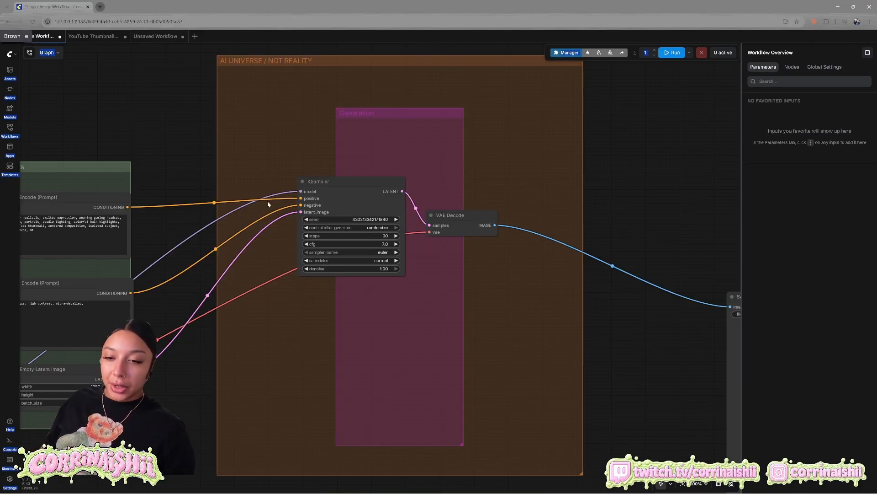
{"action": "scroll", "coordinate": [268, 200], "scroll_direction": "down", "scroll_amount": 4}
{"action": "left_click_drag", "start_coordinate": [186, 142], "coordinate": [388, 109]}
{"action": "scroll", "coordinate": [235, 200], "scroll_direction": "up", "scroll_amount": 4}
{"action": "left_click_drag", "start_coordinate": [152, 336], "coordinate": [178, 273]}
{"action": "left_click_drag", "start_coordinate": [206, 197], "coordinate": [182, 204]}
{"action": "left_click_drag", "start_coordinate": [568, 231], "coordinate": [554, 248]}
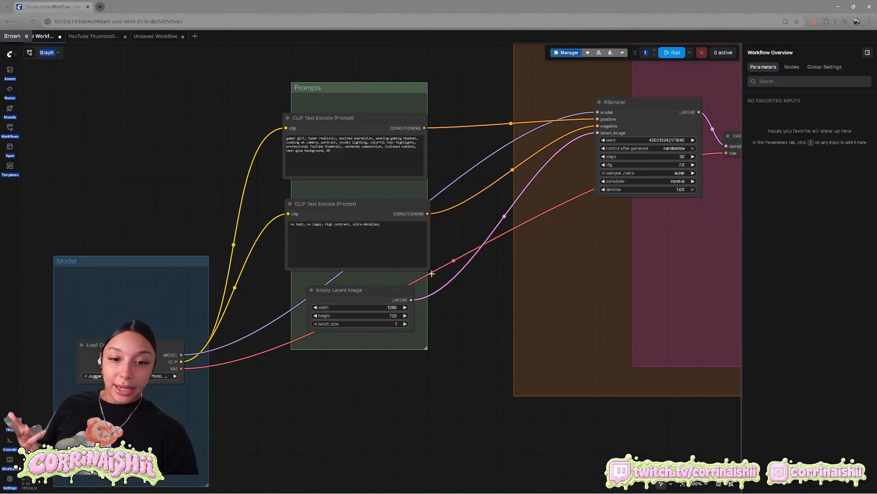
{"action": "left_click_drag", "start_coordinate": [428, 272], "coordinate": [339, 329]}
{"action": "left_click_drag", "start_coordinate": [544, 120], "coordinate": [390, 171]}
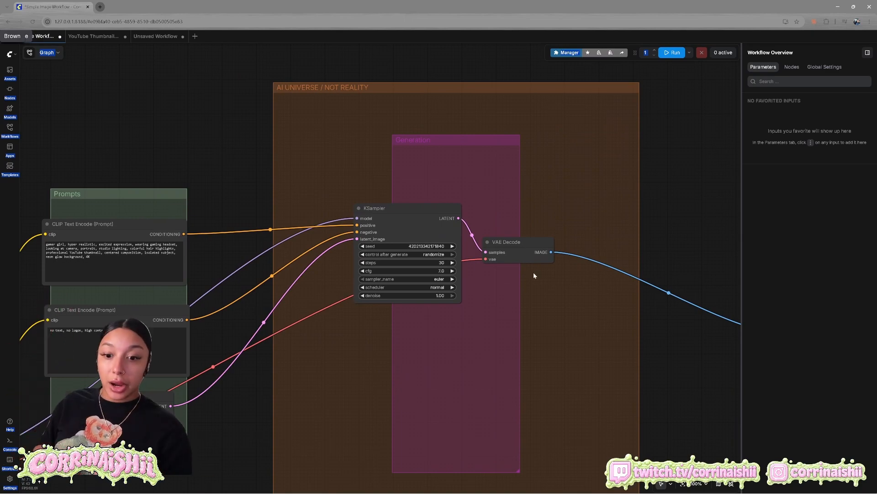
{"action": "left_click_drag", "start_coordinate": [553, 154], "coordinate": [422, 153]}
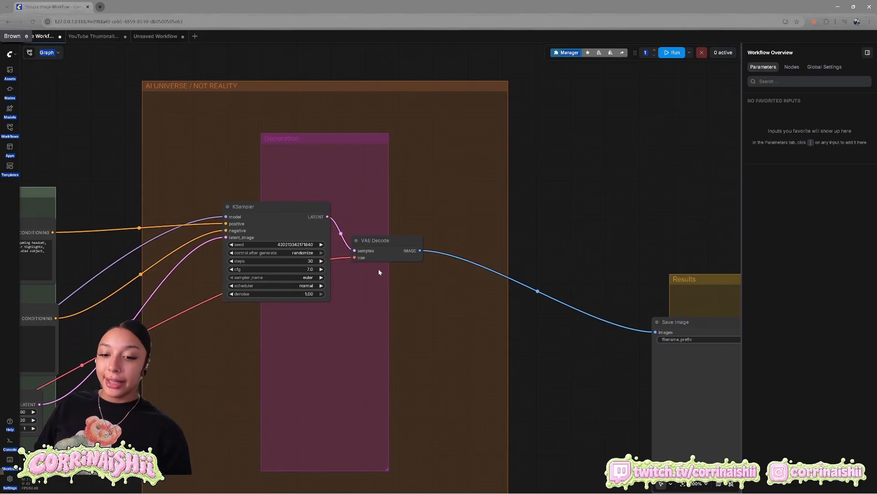
{"action": "left_click_drag", "start_coordinate": [725, 308], "coordinate": [462, 180]}
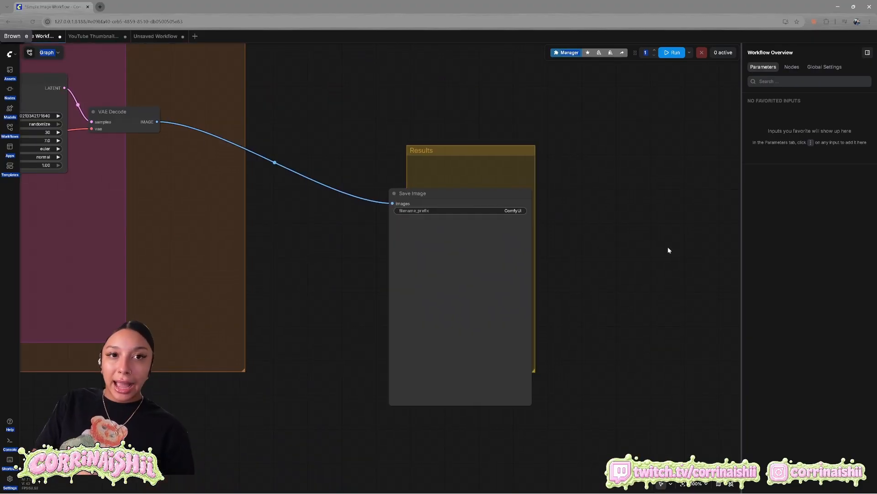
Fit the whole workflow in view and run it to generate an image from the edited prompts
{"action": "key", "text": "."}
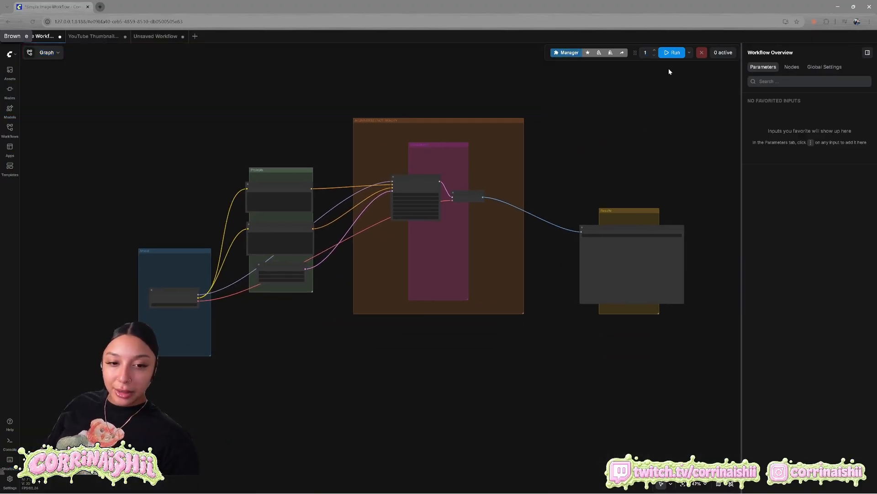
{"action": "left_click", "coordinate": [671, 52]}
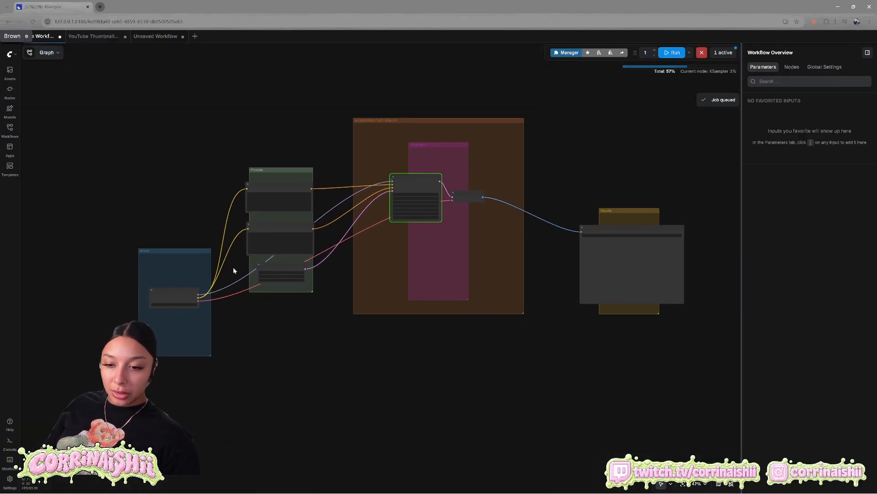
{"action": "scroll", "coordinate": [361, 242], "scroll_direction": "up", "scroll_amount": 3}
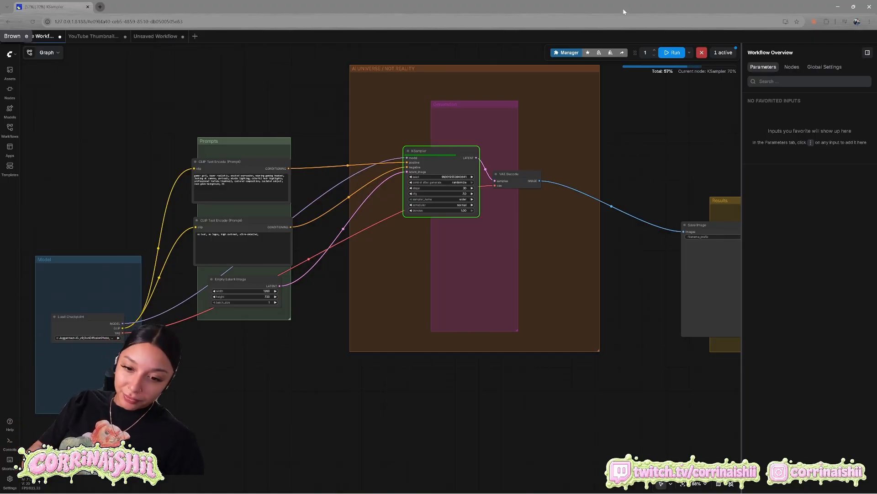
{"action": "left_click_drag", "start_coordinate": [623, 109], "coordinate": [546, 112]}
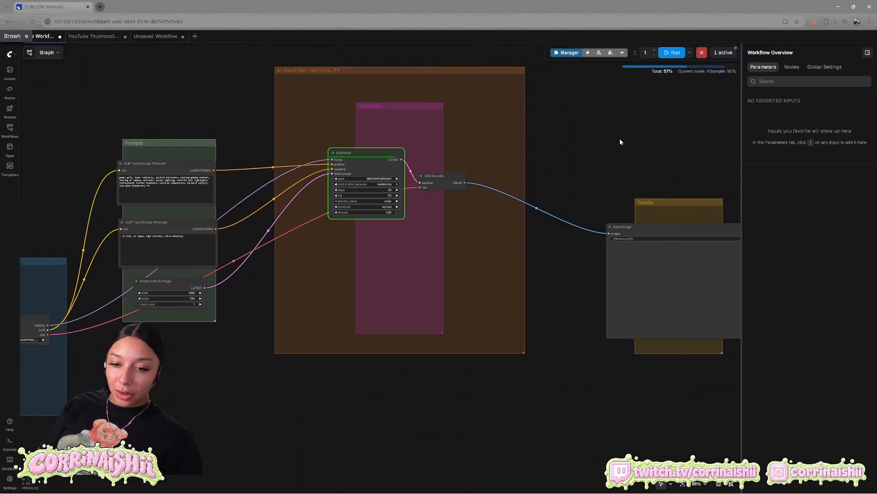
{"action": "left_click_drag", "start_coordinate": [625, 125], "coordinate": [583, 116]}
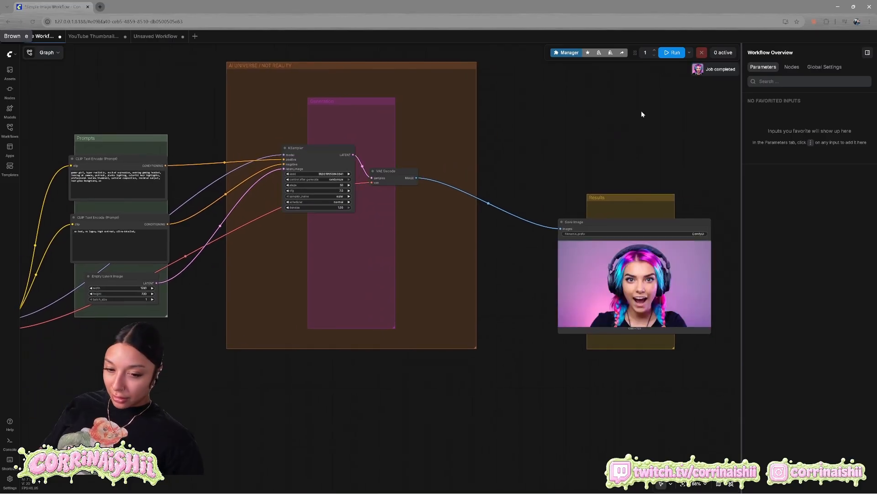
{"action": "left_click_drag", "start_coordinate": [640, 114], "coordinate": [581, 107]}
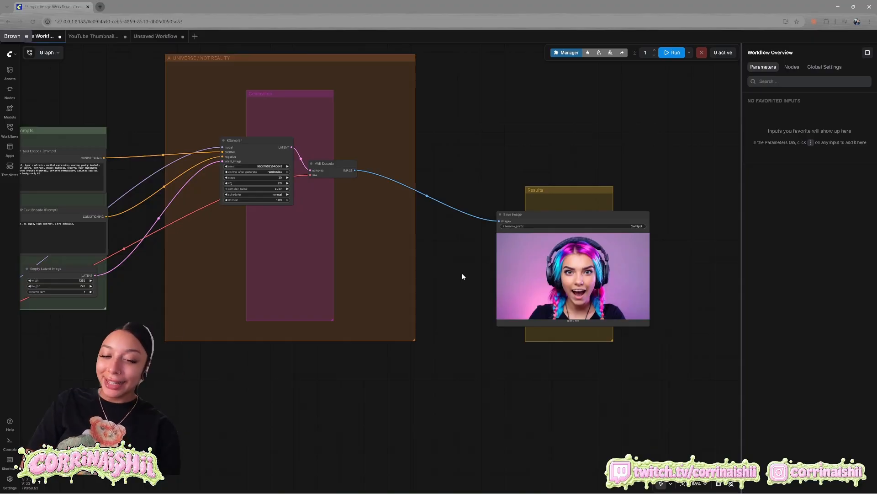
Examine the generated image in the Save Image node up close and trace its connection back to the Generation group
{"action": "scroll", "coordinate": [643, 342], "scroll_direction": "up", "scroll_amount": 10}
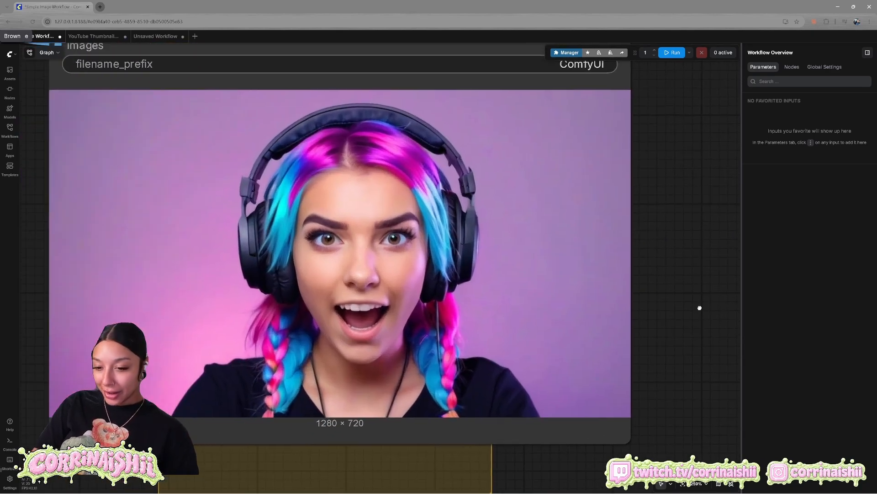
{"action": "left_click_drag", "start_coordinate": [700, 307], "coordinate": [735, 331]}
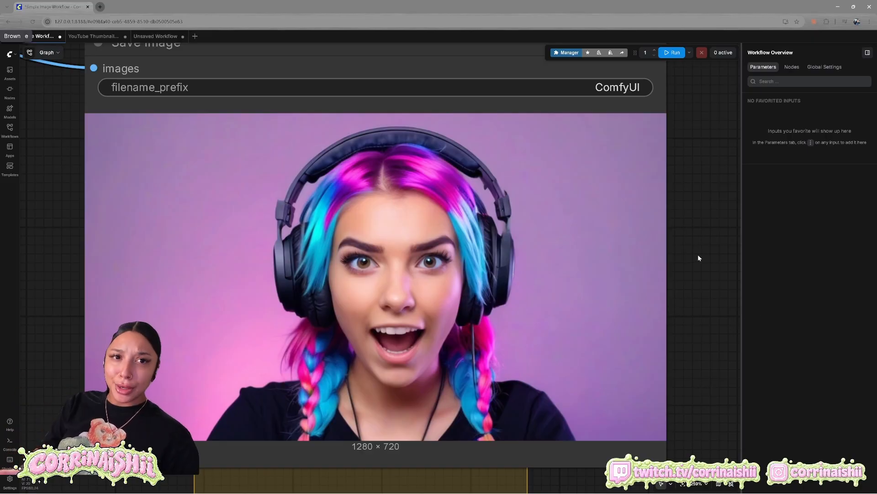
{"action": "scroll", "coordinate": [686, 265], "scroll_direction": "down", "scroll_amount": 2}
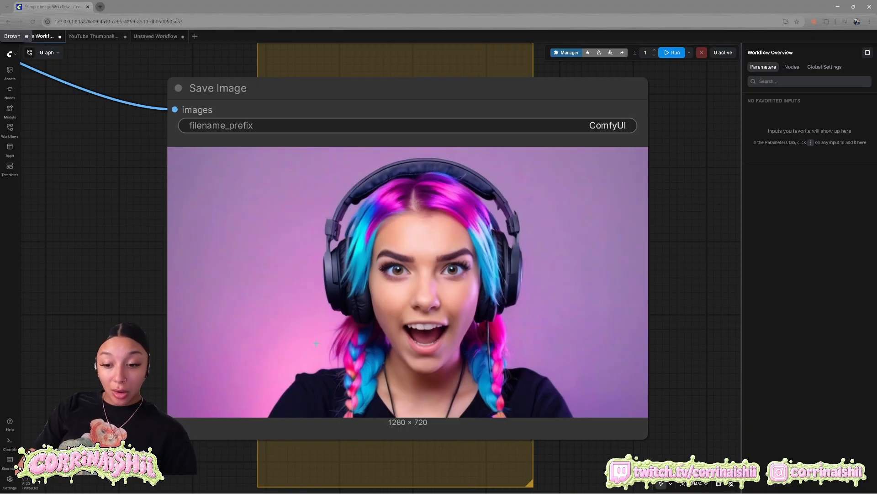
{"action": "scroll", "coordinate": [403, 287], "scroll_direction": "down", "scroll_amount": 8}
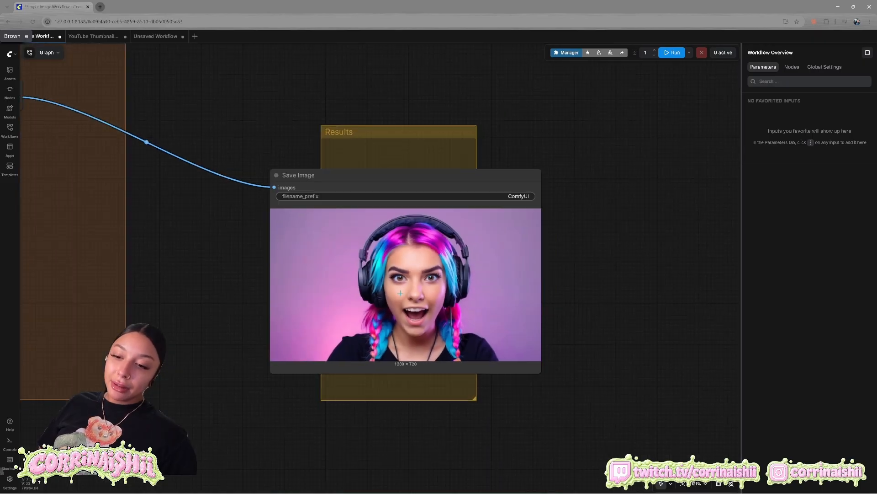
{"action": "left_click_drag", "start_coordinate": [217, 216], "coordinate": [627, 283]}
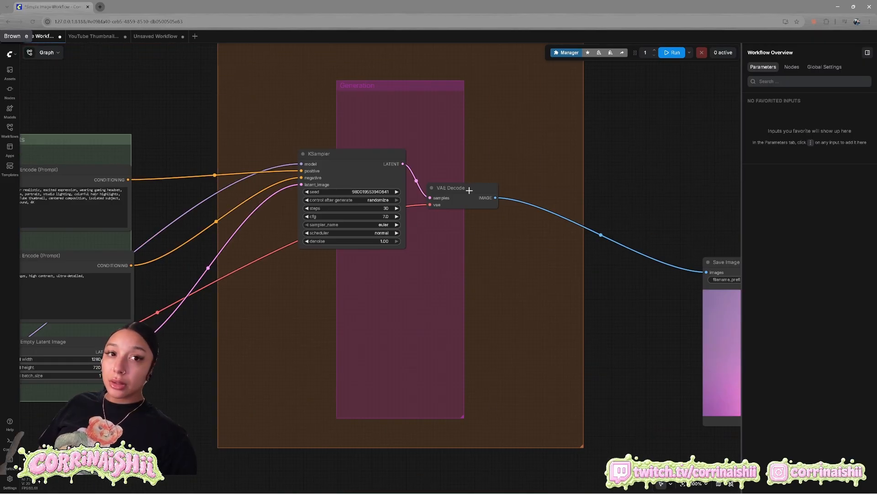
{"action": "left_click_drag", "start_coordinate": [659, 384], "coordinate": [347, 352]}
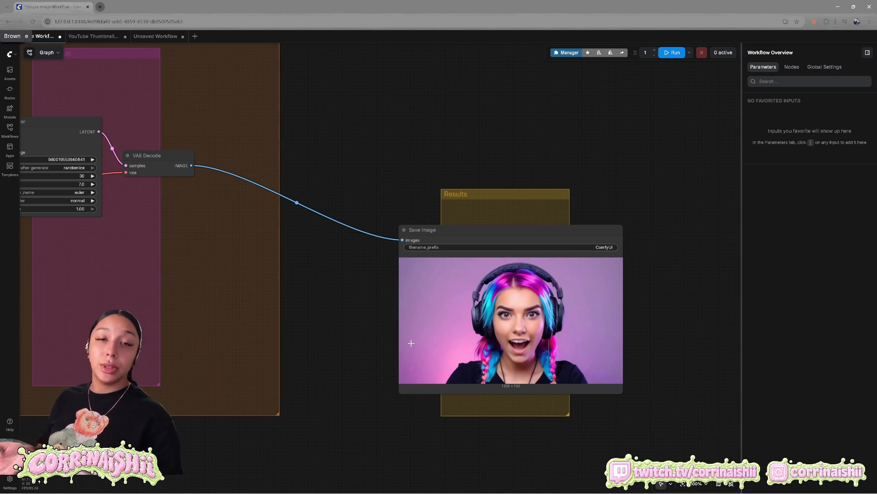
{"action": "scroll", "coordinate": [676, 343], "scroll_direction": "up", "scroll_amount": 4}
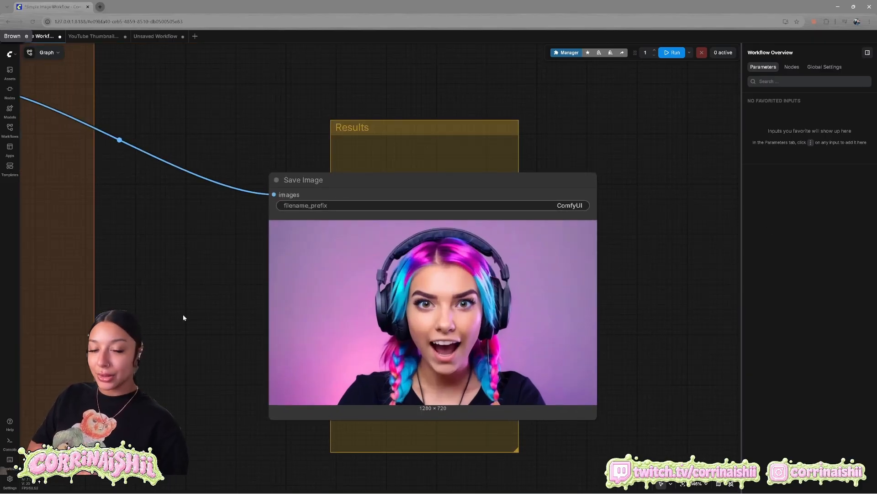
{"action": "scroll", "coordinate": [250, 249], "scroll_direction": "down", "scroll_amount": 5}
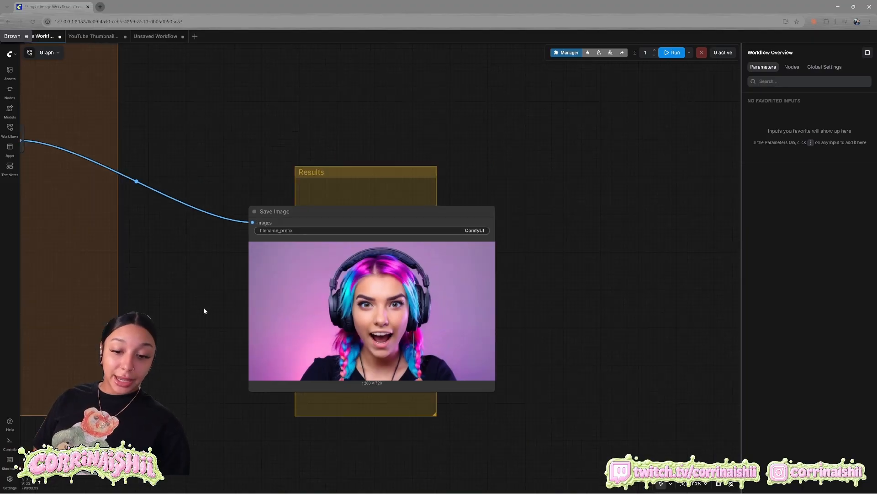
{"action": "left_click", "coordinate": [9, 71]}
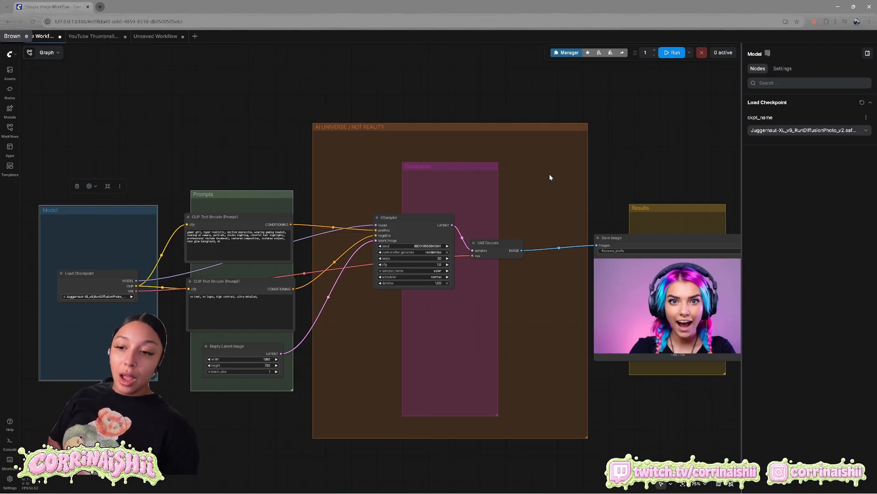
{"action": "scroll", "coordinate": [587, 208], "scroll_direction": "down", "scroll_amount": 4}
{"action": "left_click_drag", "start_coordinate": [652, 175], "coordinate": [606, 196]}
{"action": "scroll", "coordinate": [607, 198], "scroll_direction": "up", "scroll_amount": 3}
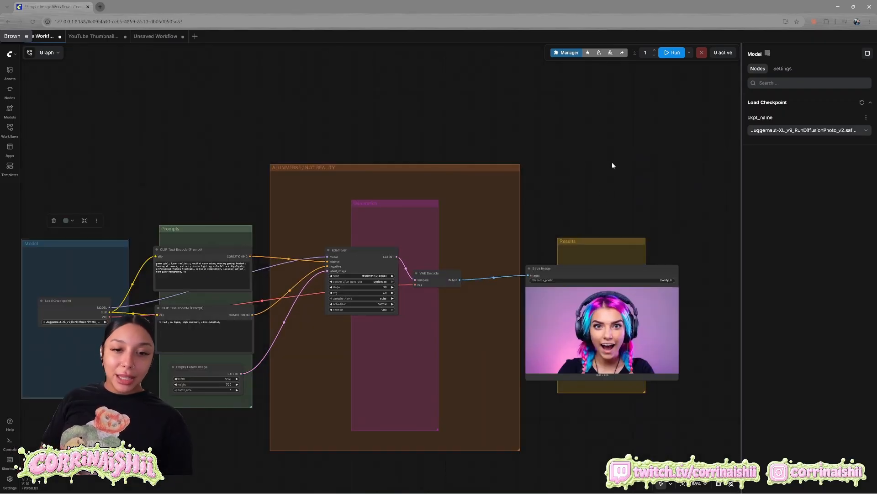